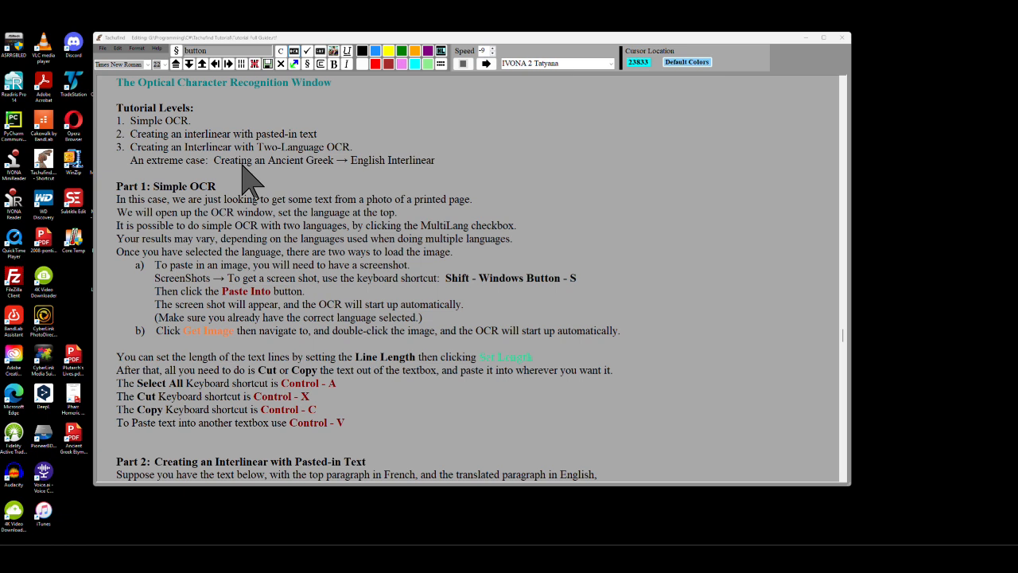
Step: Capture a screenshot of the introductory lines under "Part 1: Simple OCR", from "In this case" to "load the image"
scroll(223, 199, "down", 1)
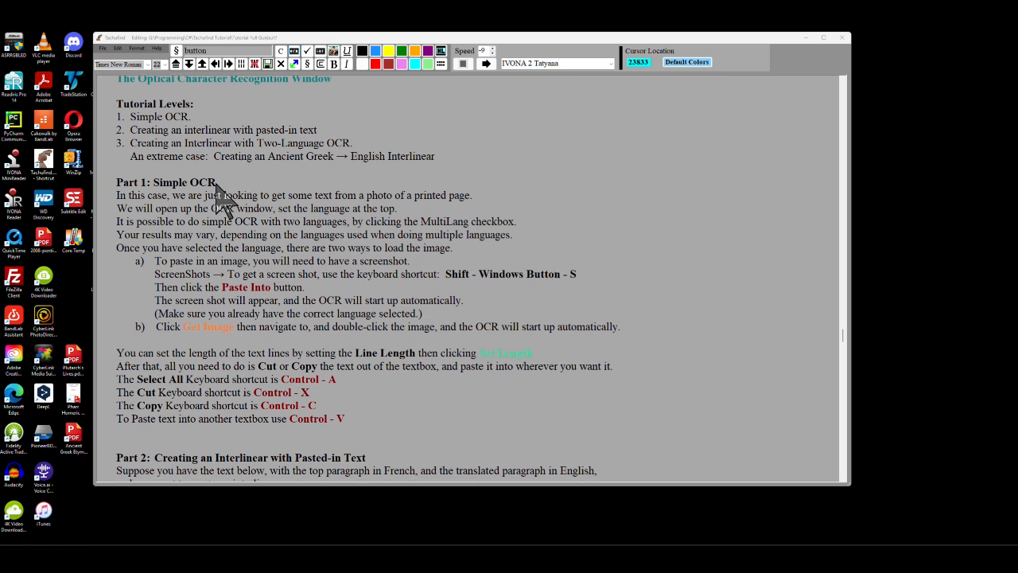
scroll(225, 203, "down", 3)
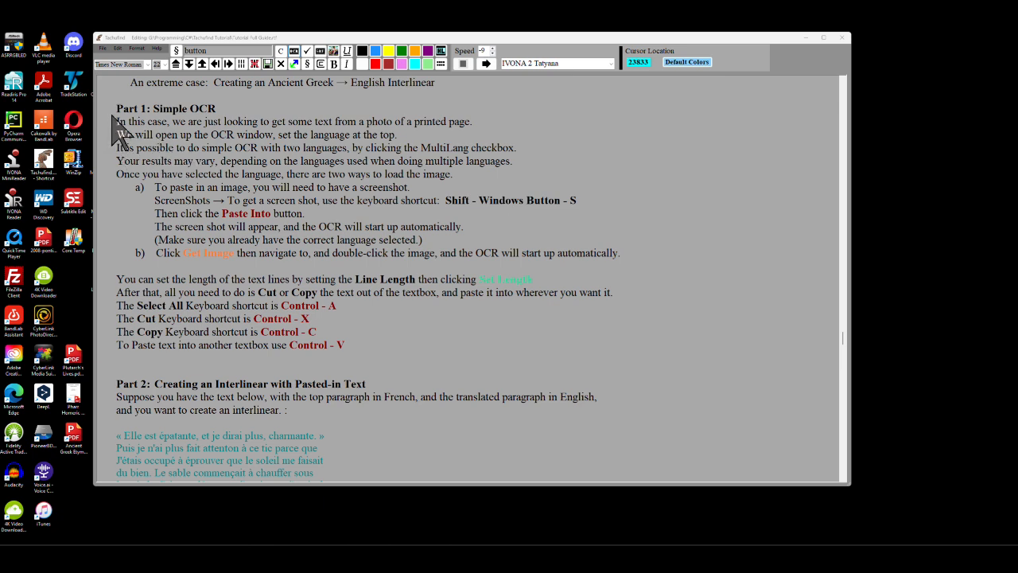
key("shift+super+s")
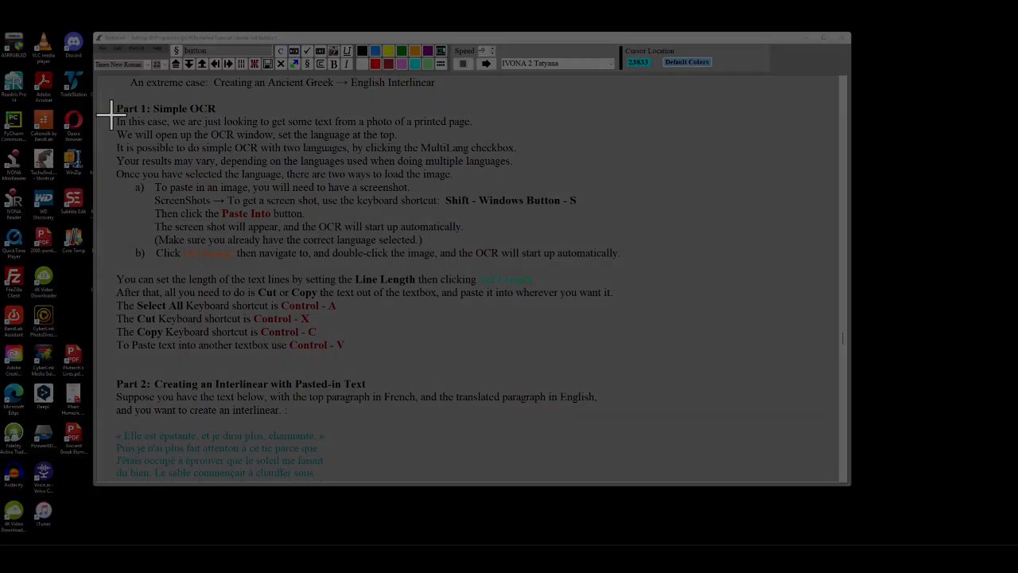
left_click_drag(110, 115, 523, 182)
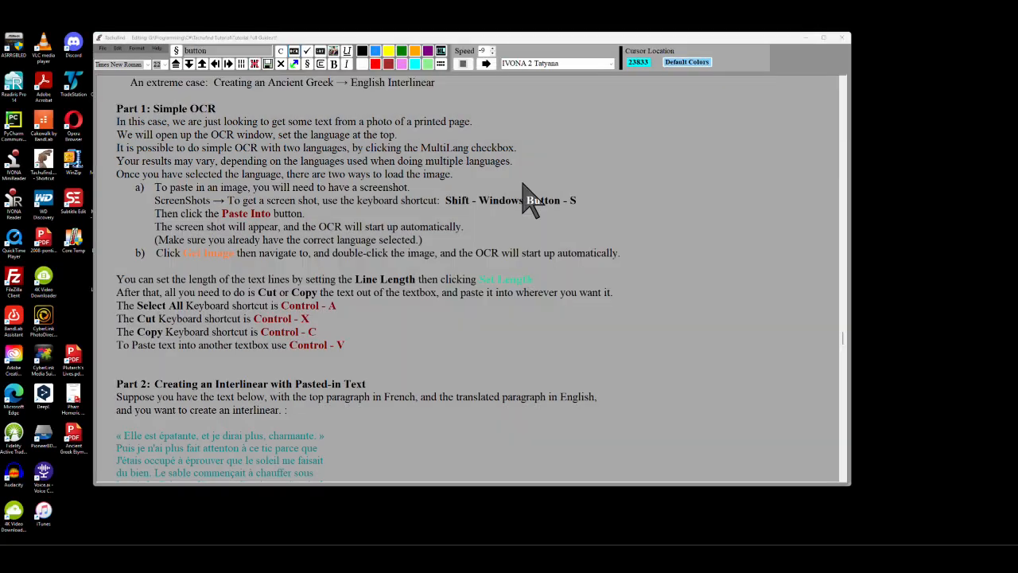
Step: Open the OCR window, set the upper text's language to English, and run OCR on the pasted screenshot
left_click(293, 63)
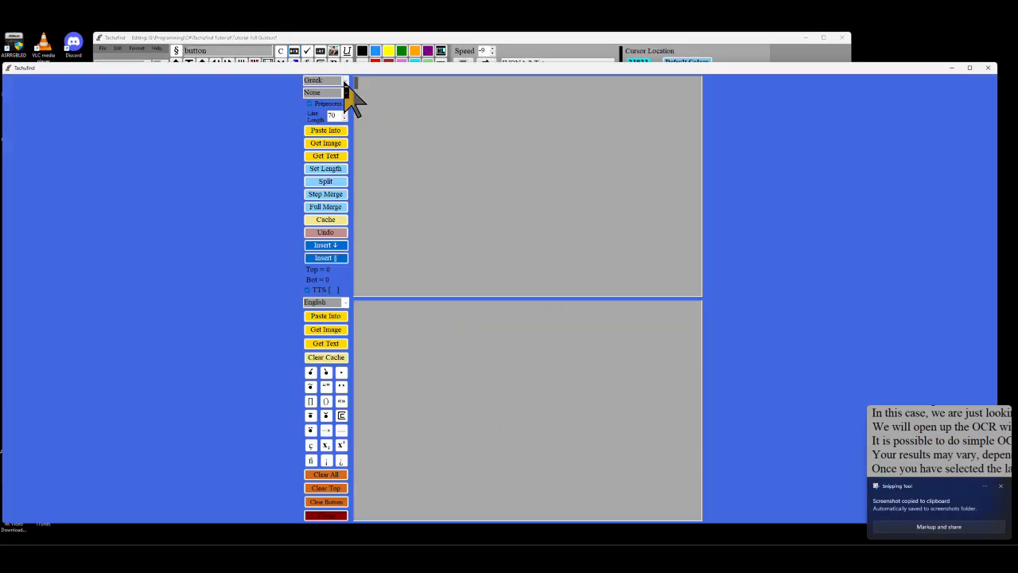
left_click(344, 80)
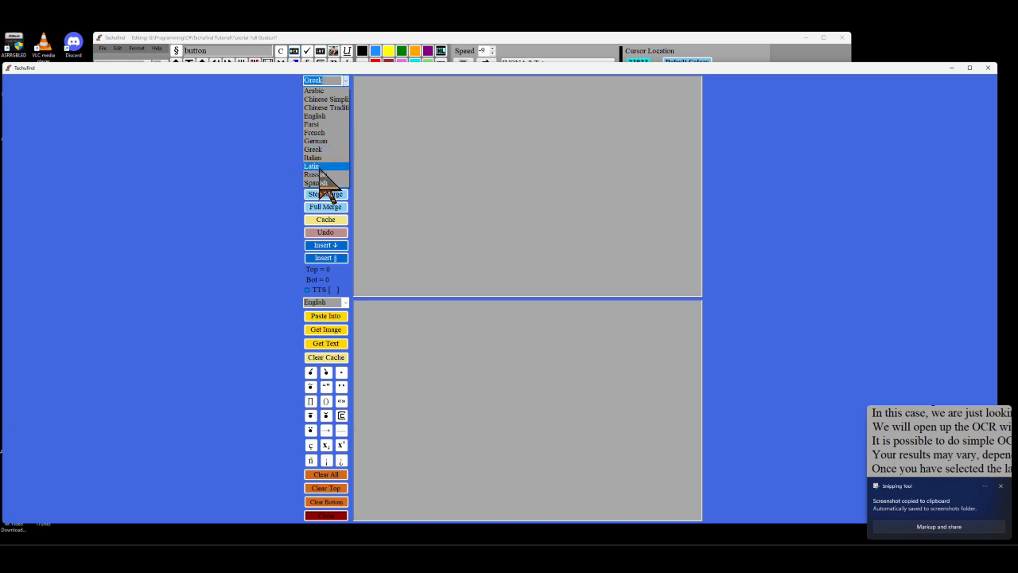
left_click(317, 116)
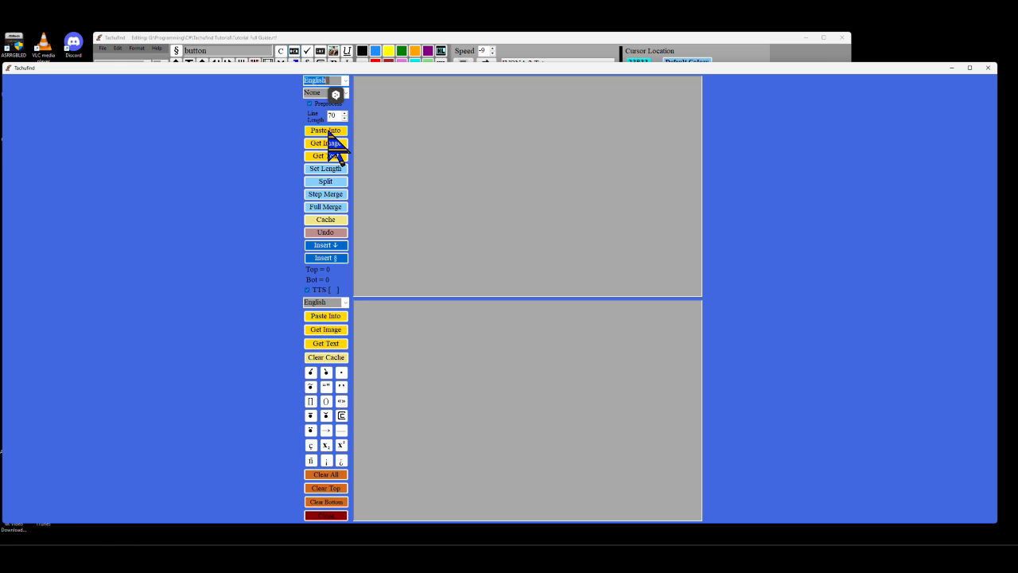
left_click(329, 131)
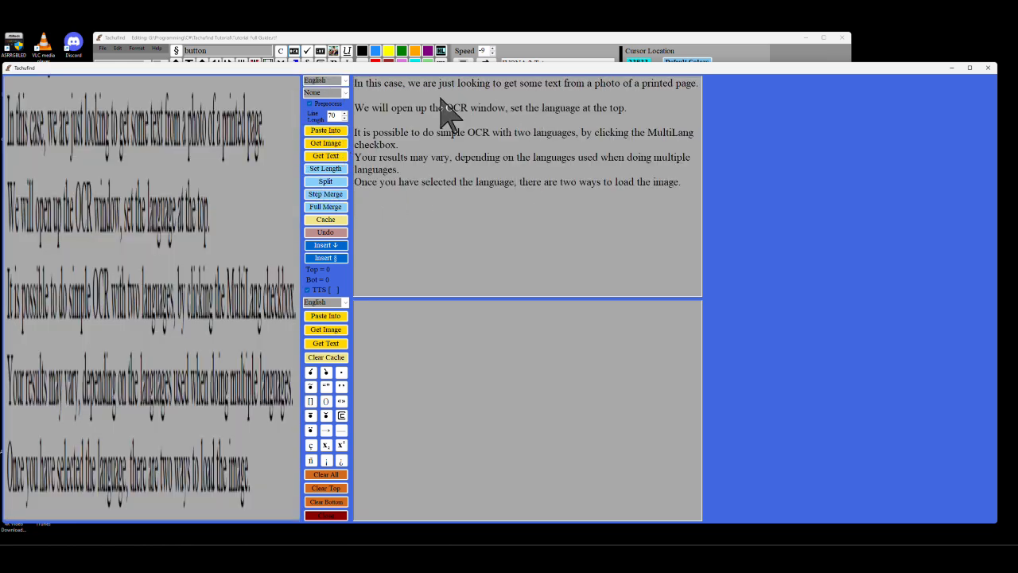
Step: Delete the blank lines between the recognized sentences and reflow the text at line length 70, finishing by closing the OCR window
key("Delete")
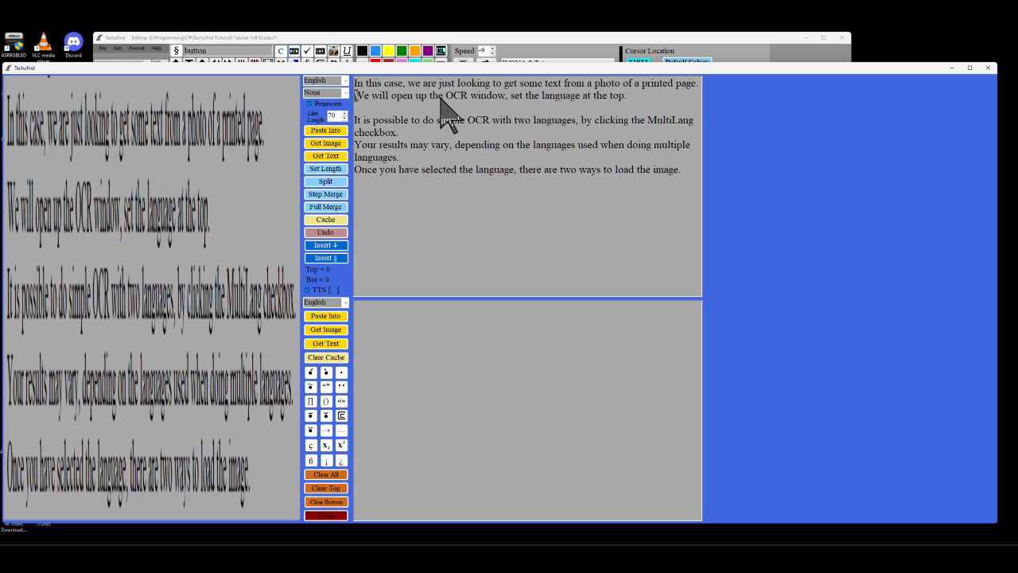
key("Down")
key("Delete")
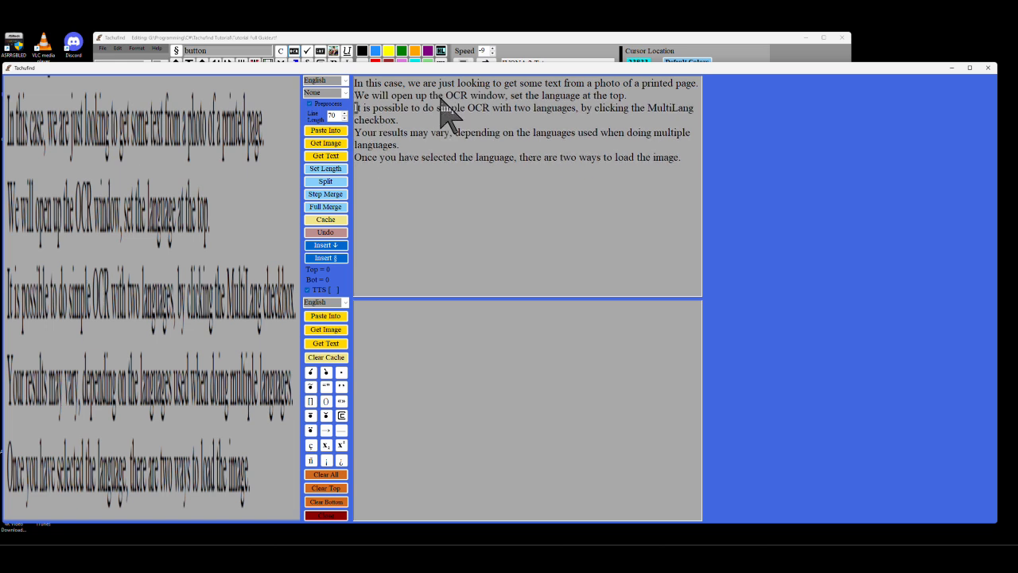
left_click(325, 169)
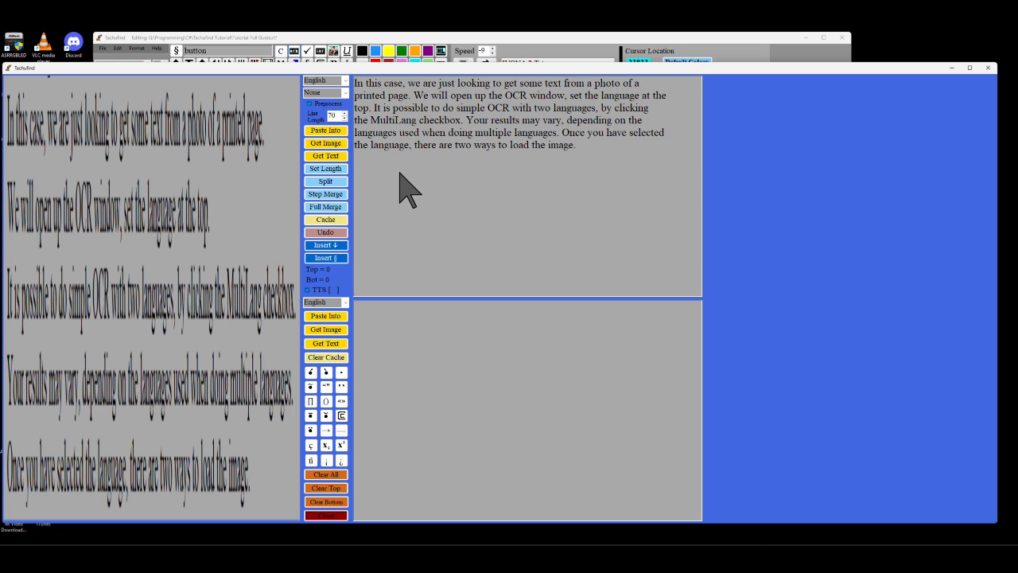
left_click_drag(582, 146, 340, 69)
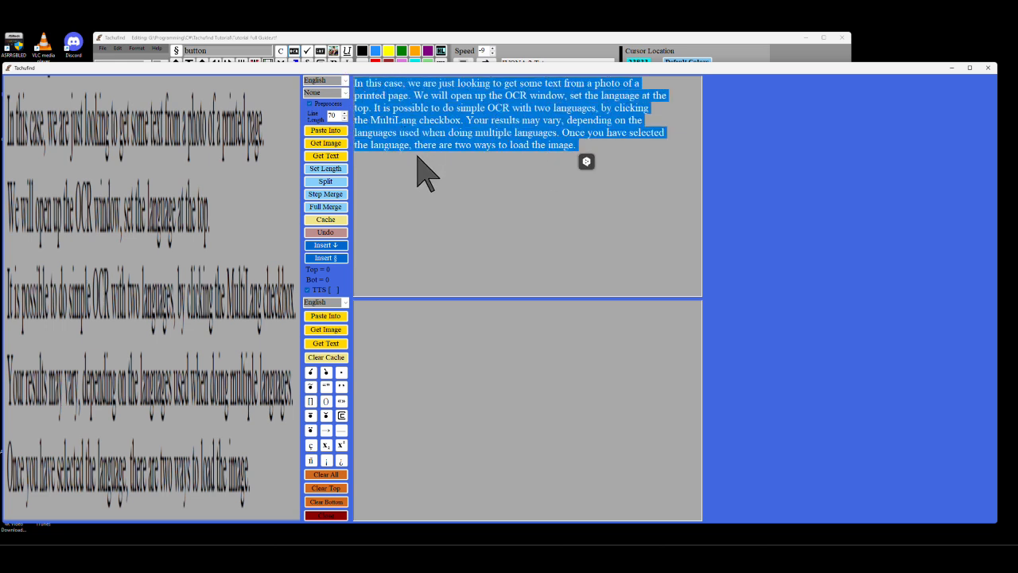
left_click(326, 516)
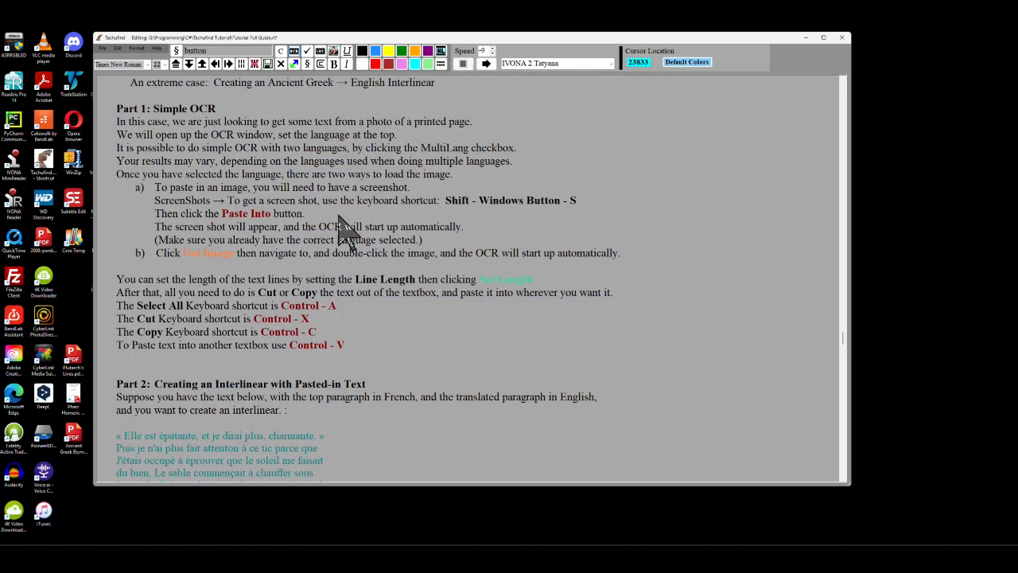
Step: Copy the French paragraph under "Part 2: Creating an Interlinear with Pasted-in Text"
scroll(225, 280, "down", 2)
scroll(230, 290, "down", 3)
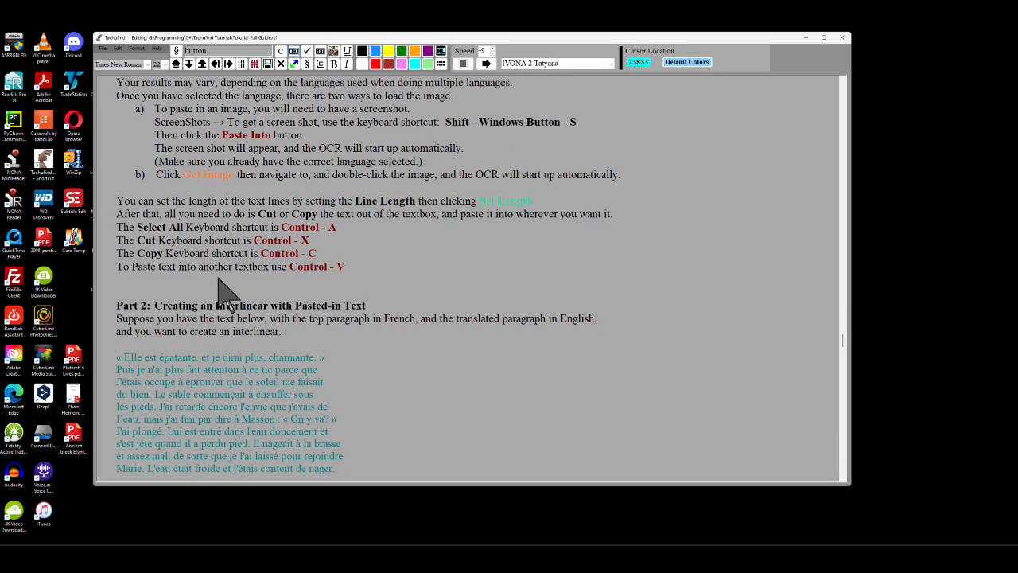
scroll(227, 293, "down", 1)
scroll(226, 290, "down", 1)
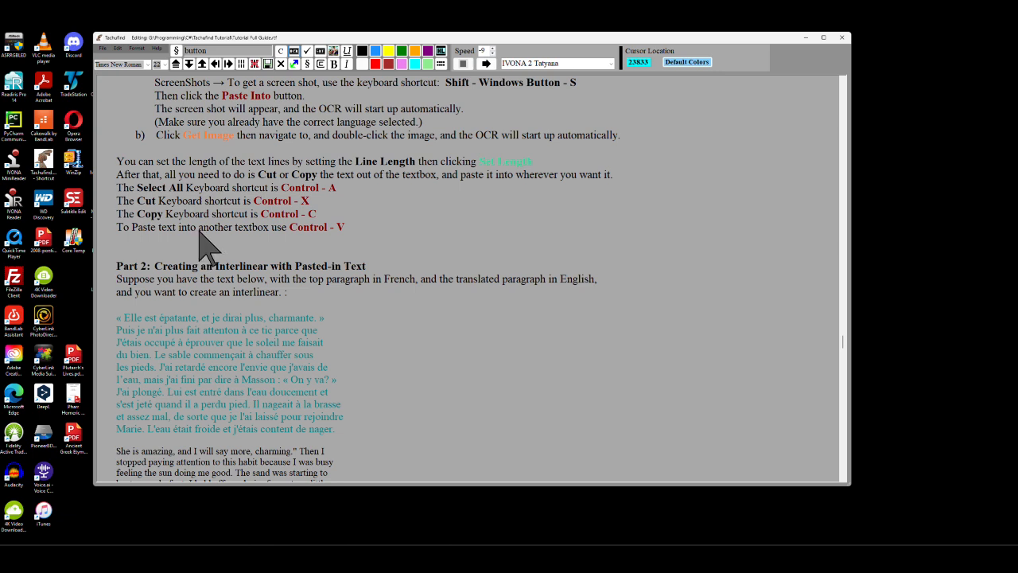
left_click(147, 251)
scroll(402, 231, "down", 4)
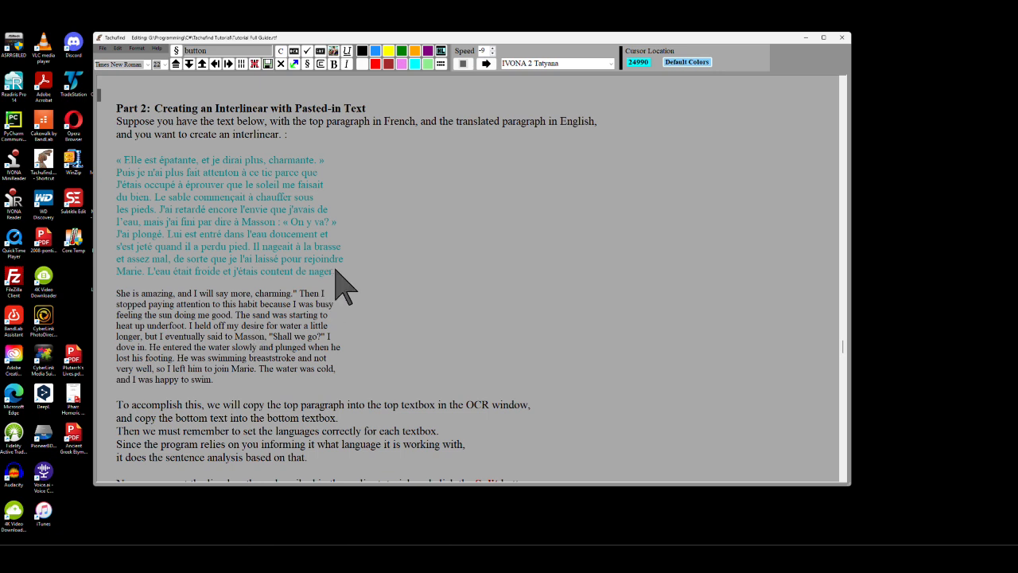
left_click_drag(337, 285, 102, 163)
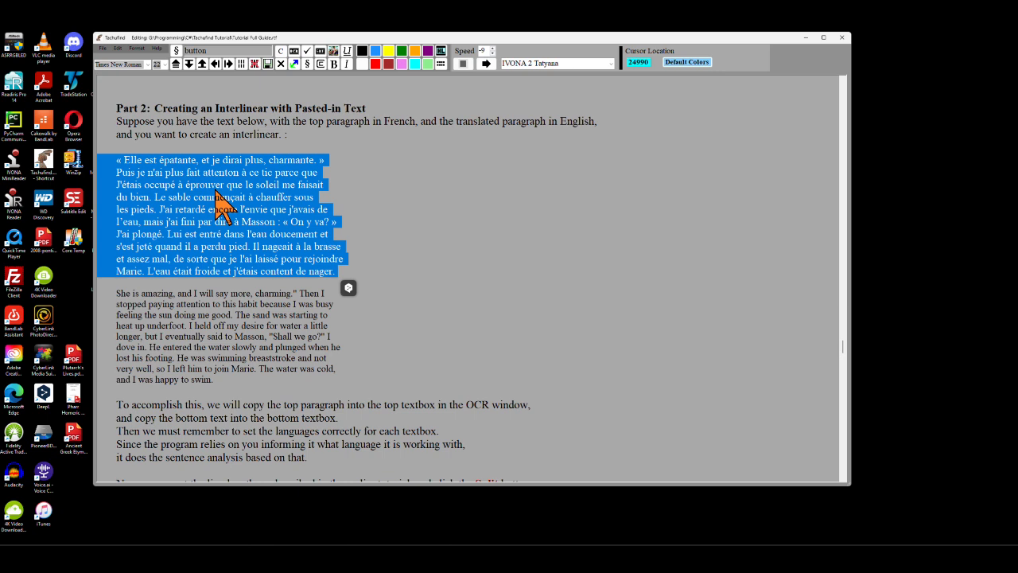
Step: Replace the OCR window's top text with the copied French paragraph and reflow it at line length 70
left_click(294, 59)
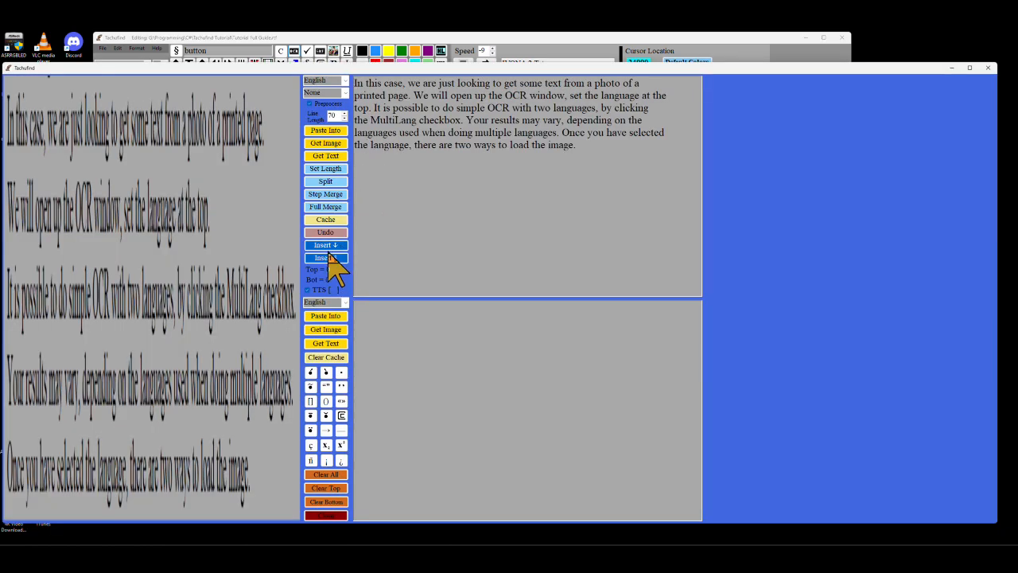
left_click(326, 488)
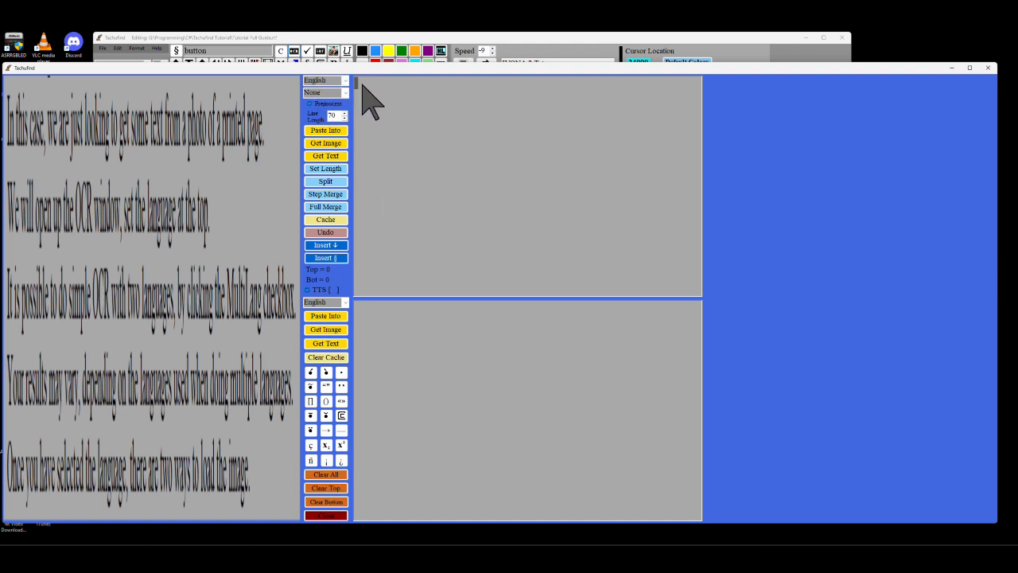
type("« Elle est épatante, et je dirai plus, charmante. » Puis je n'ai plus fait attenton à ce tic parce que j'étais occupé à éprouver que le soleil me faisait du bien. Le sable commençait à chauffer sous les pieds. J'ai retardé encore l'envie que j'avais de l'eau, mais j'ai fini par dire à Masson : « On y va? » J'ai plongé. Lui est entré dans l'eau doucement et s'est jeté quand il a perdu pied. Il nageait à la brasse et assez mal, de sorte que je l'ai laissé pour rejoindre Marie. L'eau était froide et j'étais content de nager.")
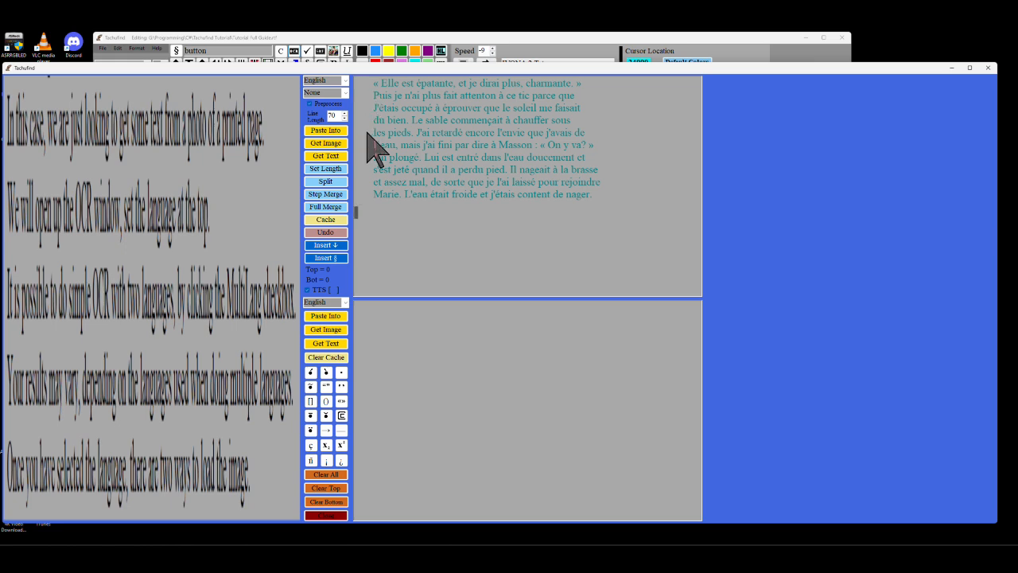
left_click(323, 169)
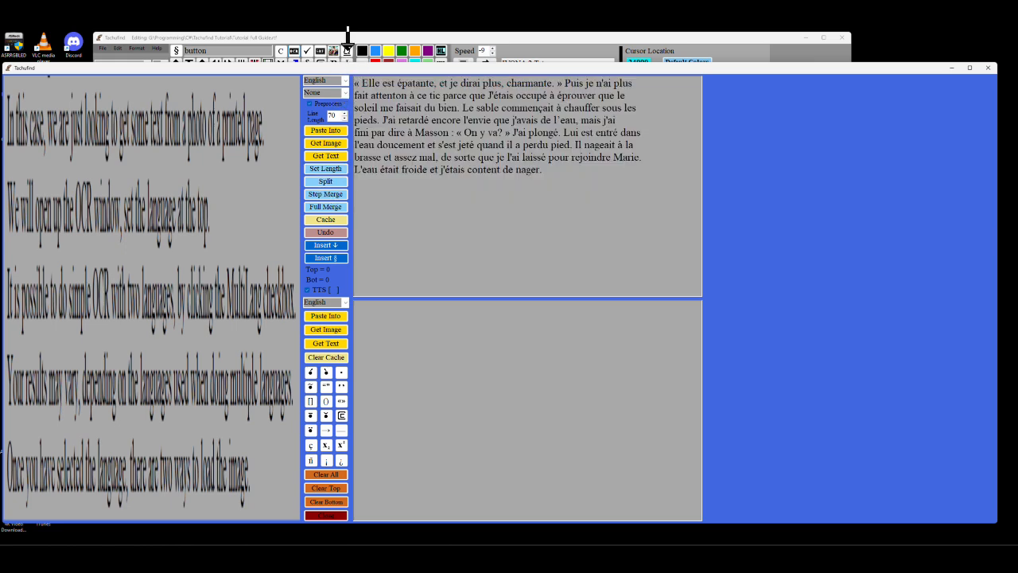
Step: Return to the tutorial document and copy the English translation paragraph below the French text
left_click(348, 38)
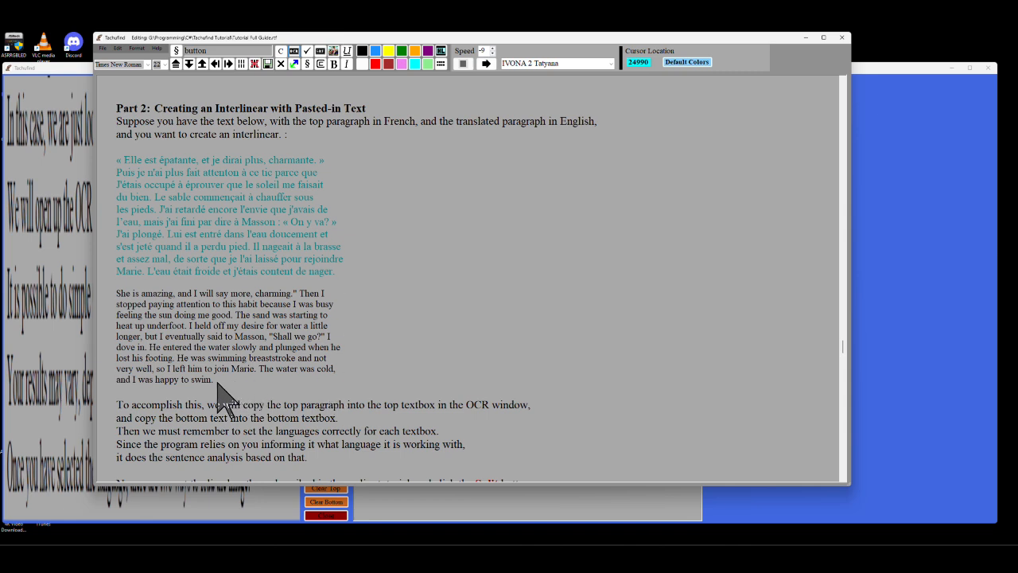
left_click_drag(215, 382, 112, 323)
left_click_drag(104, 317, 87, 294)
key("ctrl+c")
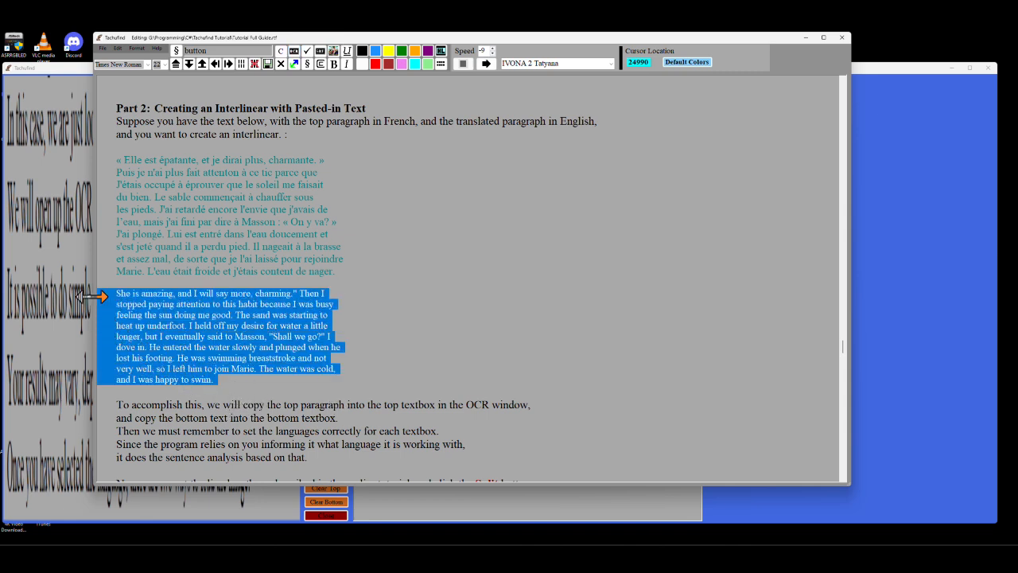
Step: Paste the English translation into the OCR window's bottom textbox, reflow it at line length 70, and remove the stray gap in "is"
left_click(294, 63)
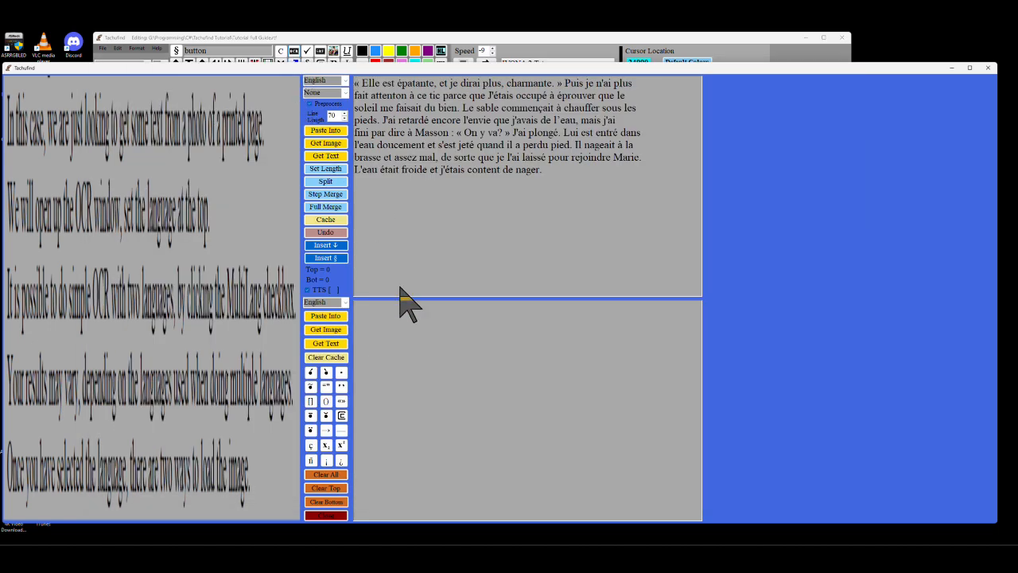
key("ctrl+v")
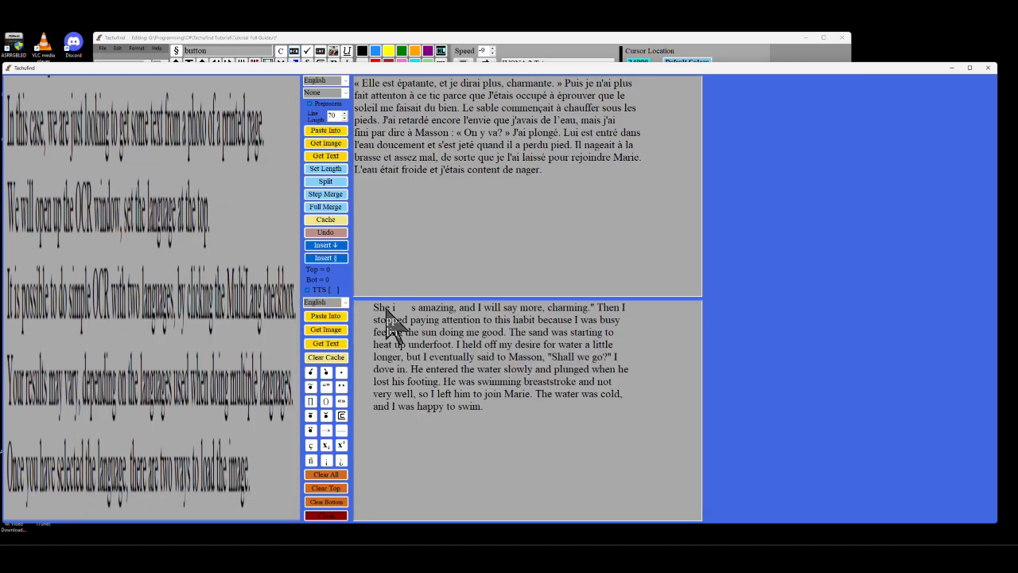
left_click(325, 169)
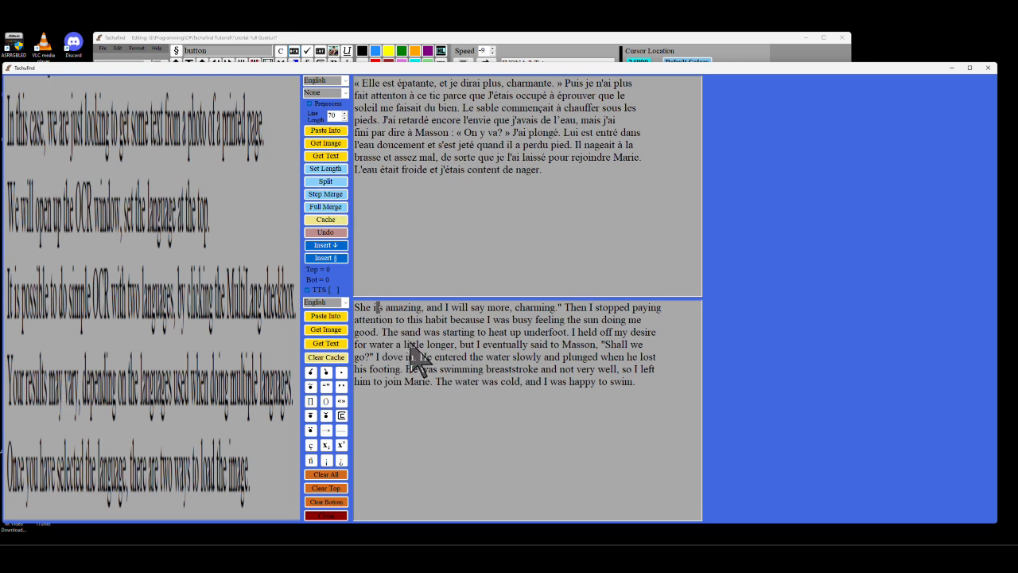
key("BackSpace")
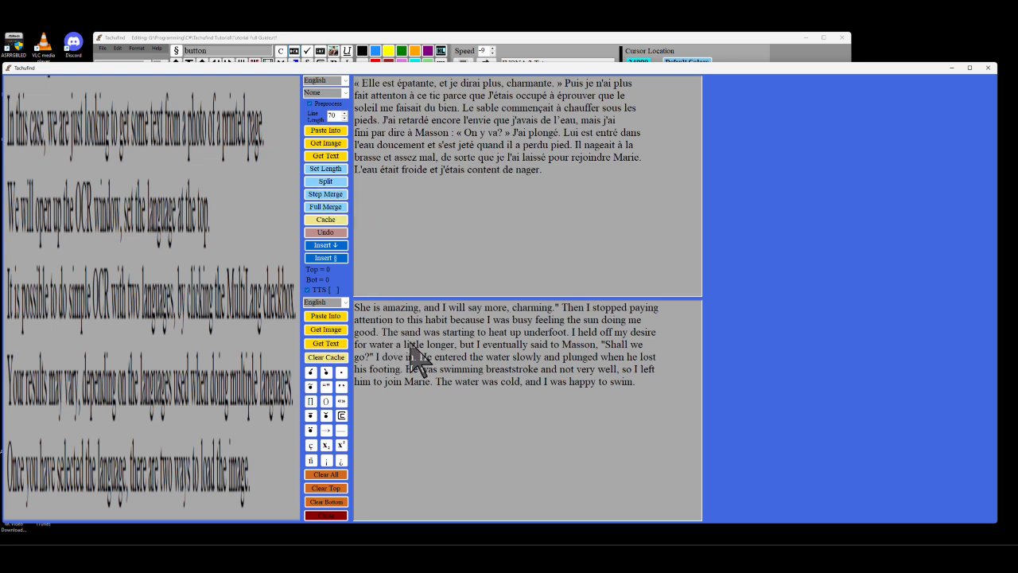
Step: Split the French and English texts into separate sentences and compare the sentence breaks in both textboxes
left_click(326, 182)
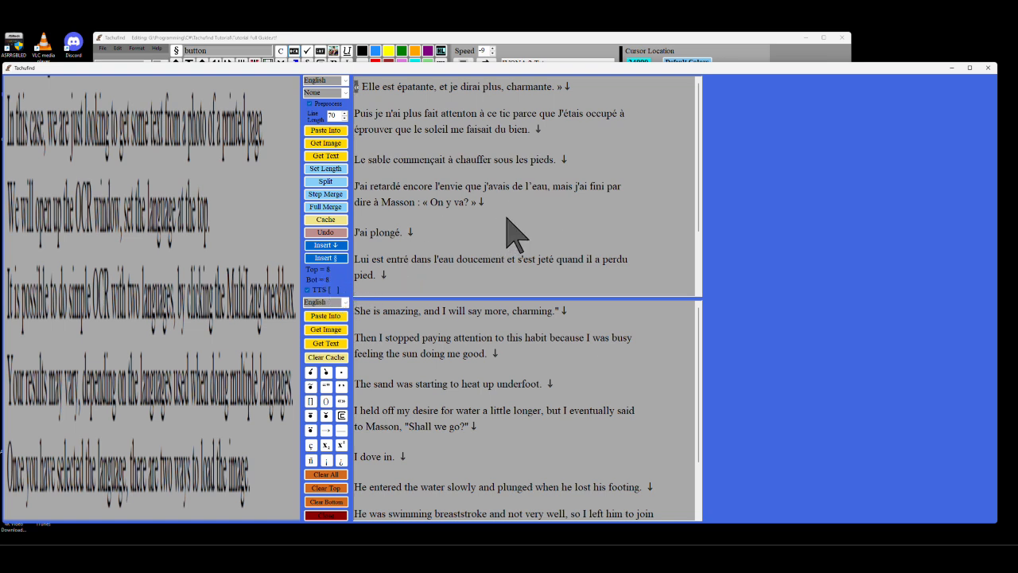
scroll(445, 135, "down", 3)
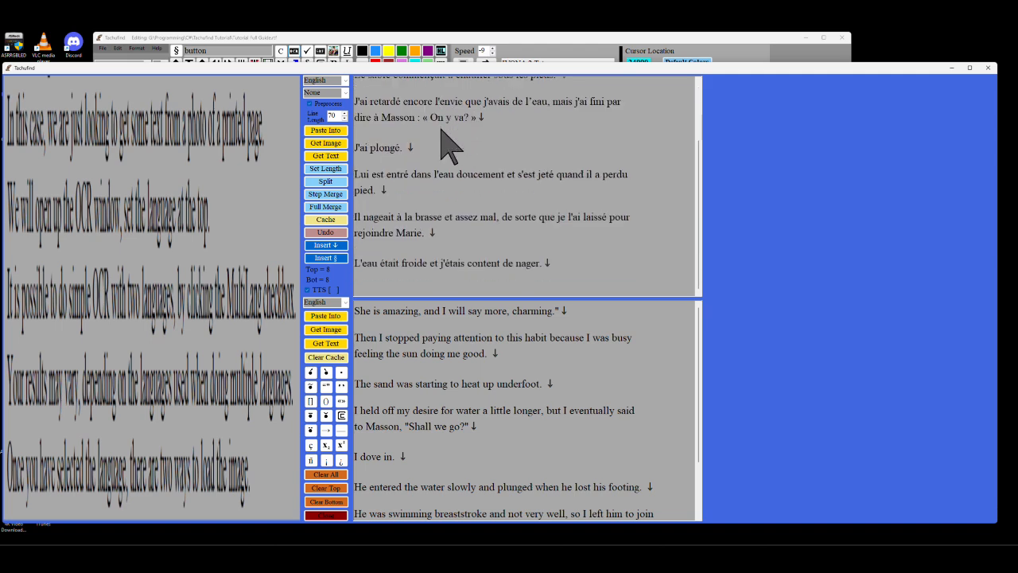
scroll(446, 143, "up", 3)
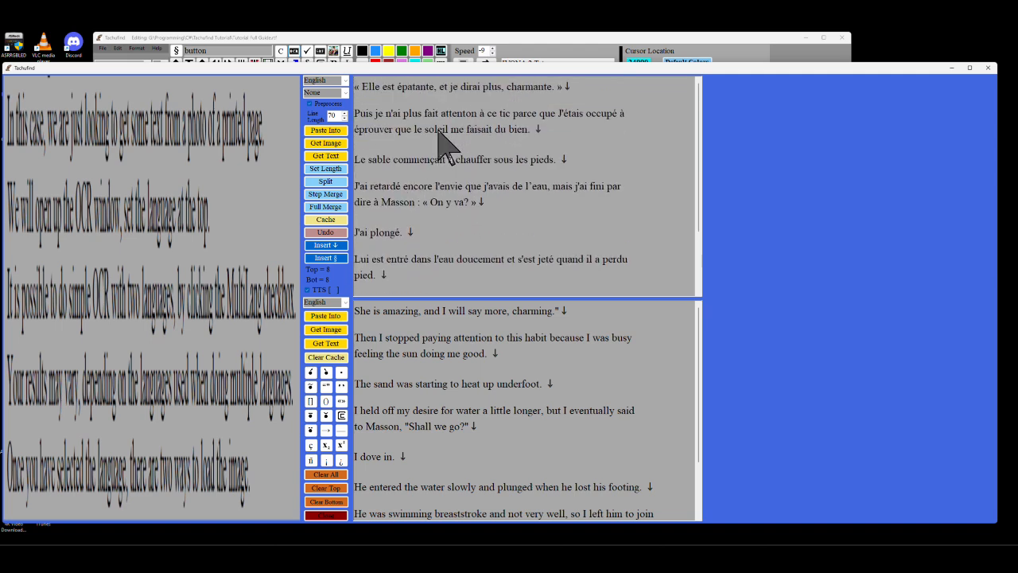
scroll(436, 334, "down", 3)
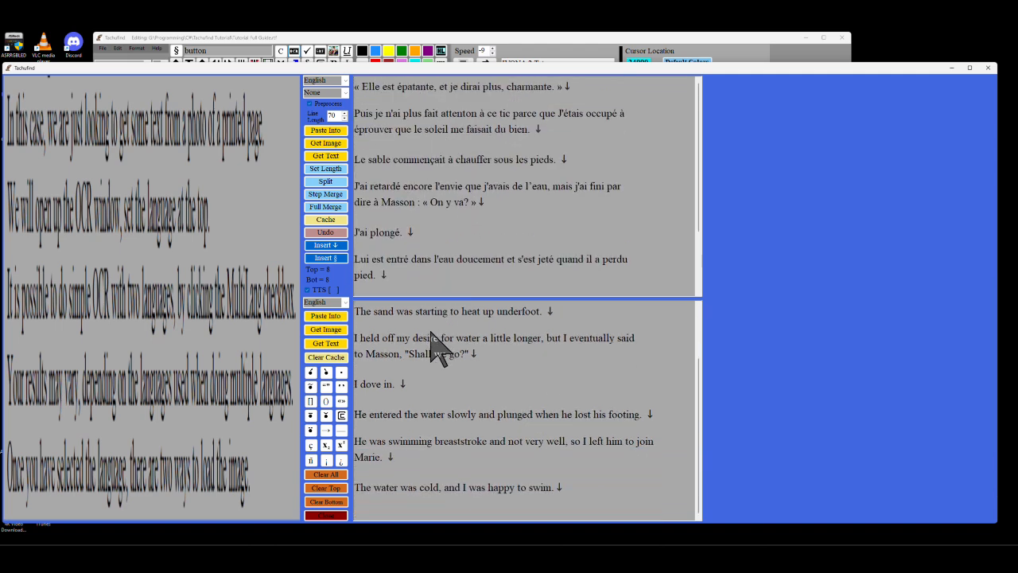
scroll(436, 350, "up", 3)
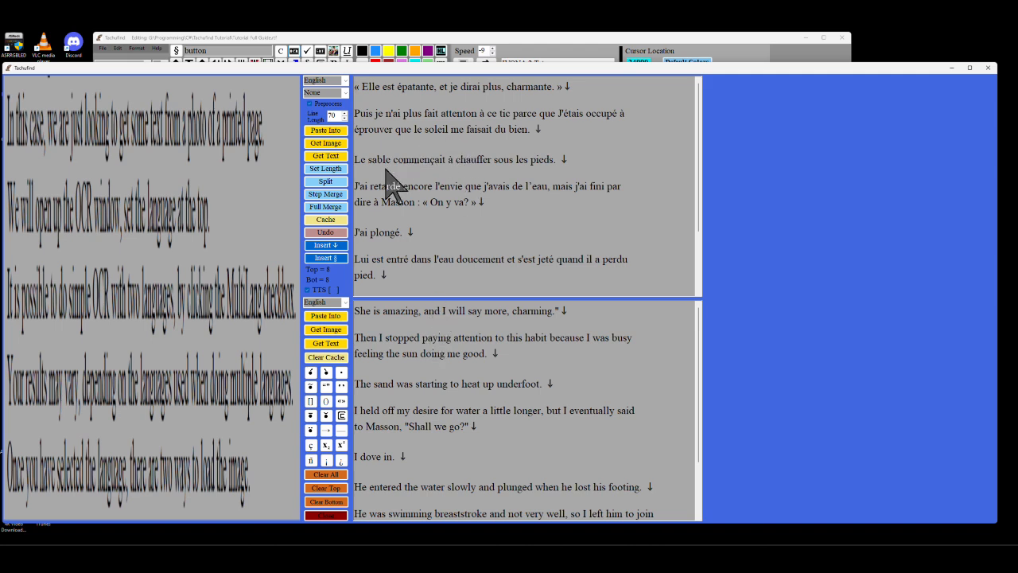
Step: Fully merge the split French and English sentences into an interlinear text and review the result
left_click(325, 207)
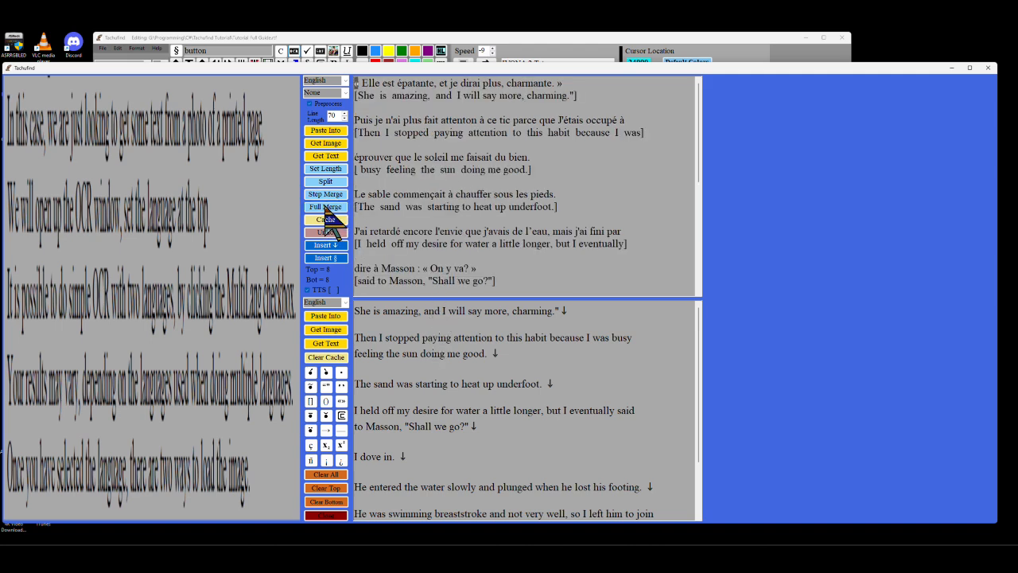
scroll(443, 141, "down", 3)
scroll(443, 165, "down", 4)
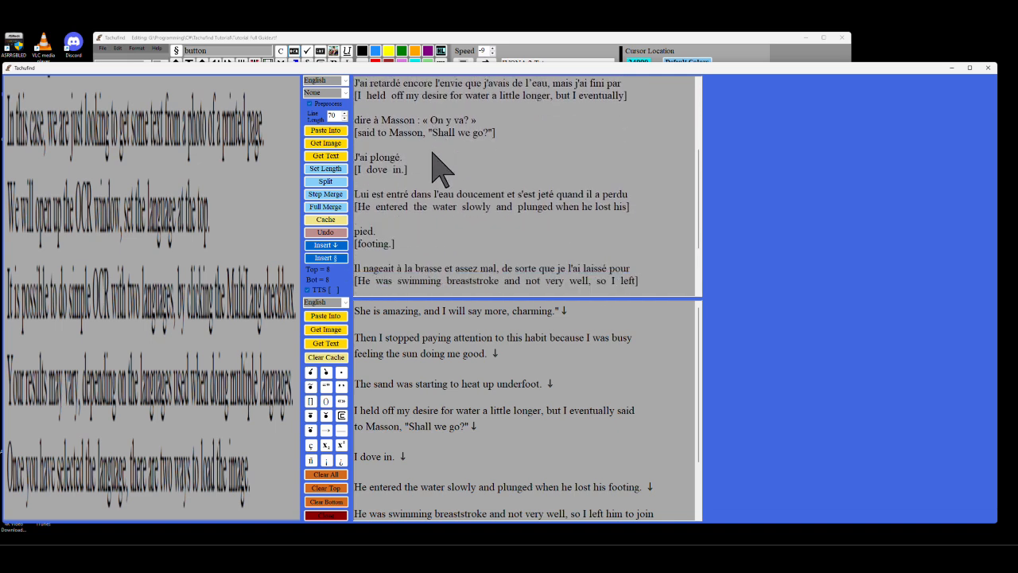
scroll(436, 169, "up", 5)
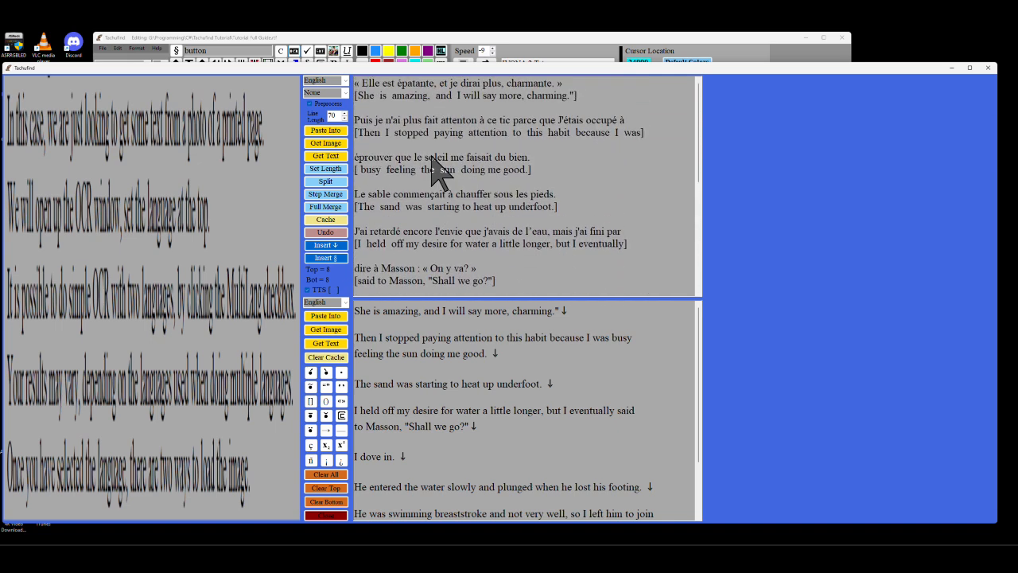
Step: Review the end of the French-English interlinear, undo the full merge, and fully merge the sentences again
scroll(436, 169, "down", 5)
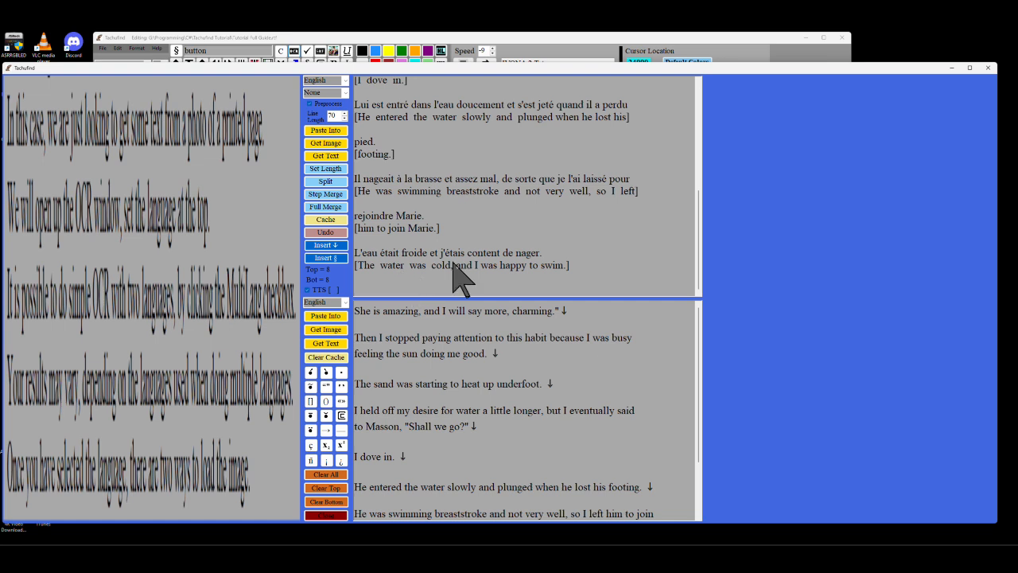
left_click(325, 233)
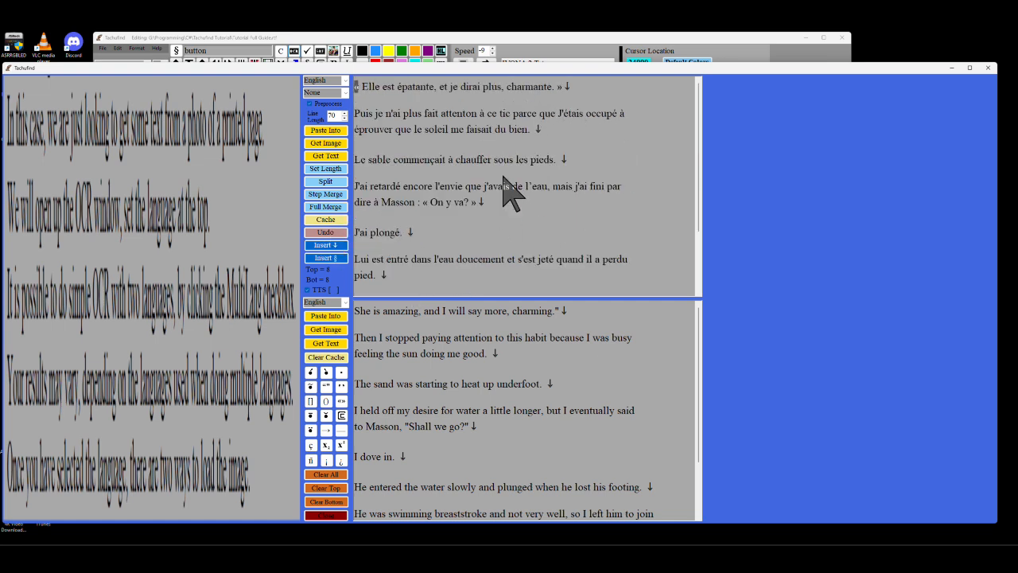
left_click(326, 208)
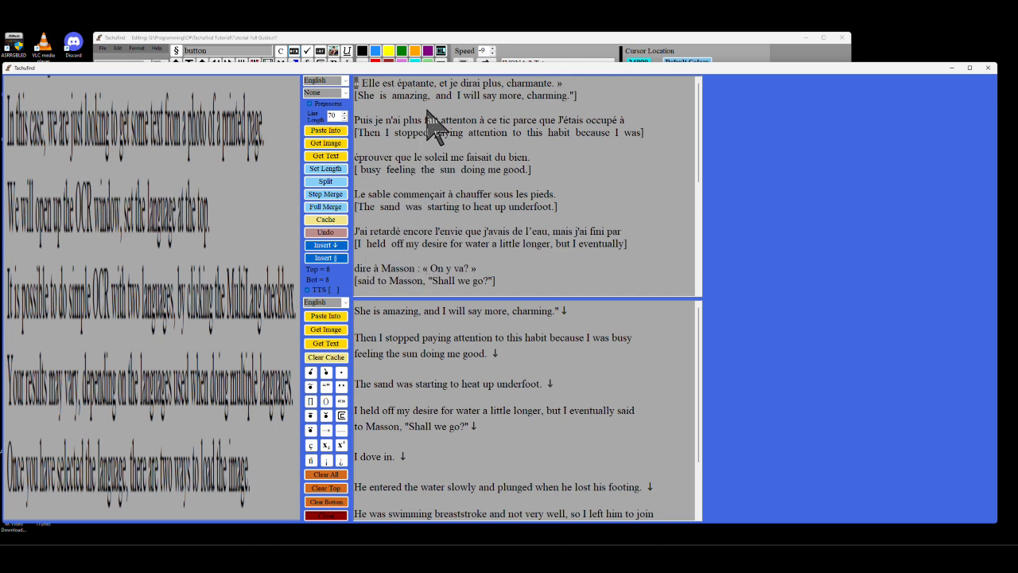
Step: Return to the tutorial document and capture a screenshot of the Ancient Greek page image in Part 3
left_click(328, 516)
scroll(279, 334, "down", 4)
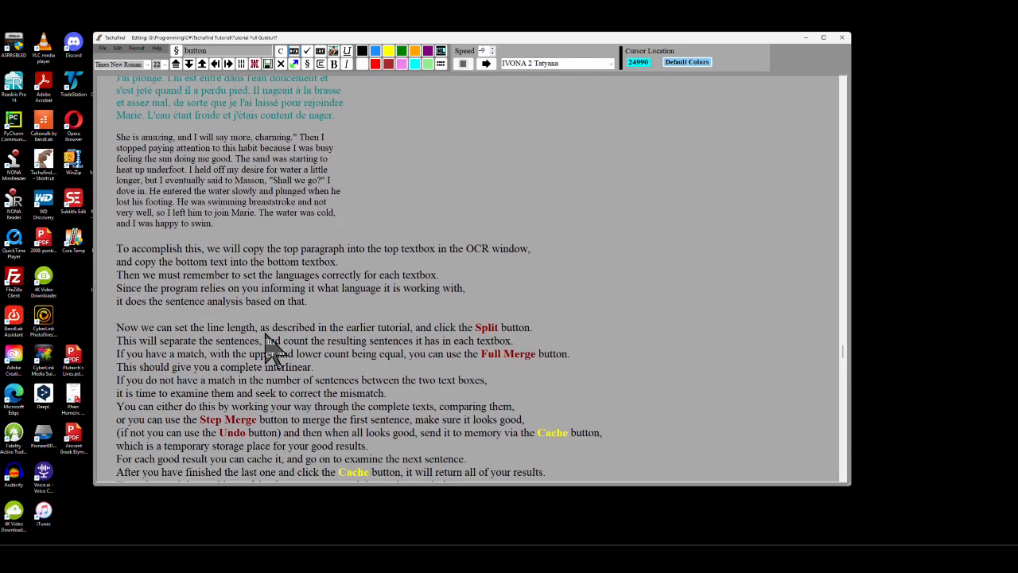
scroll(266, 338, "down", 12)
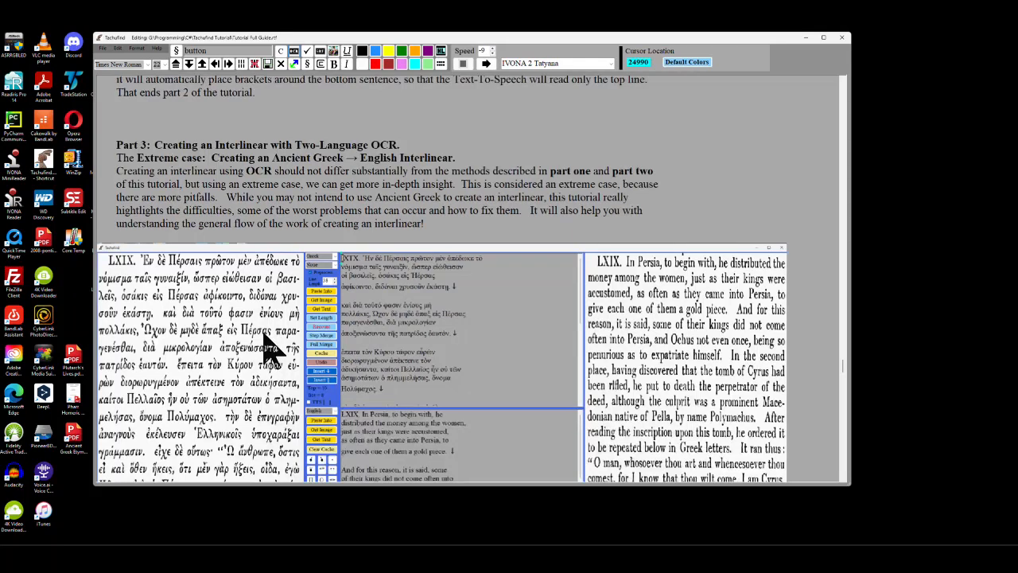
scroll(271, 351, "down", 4)
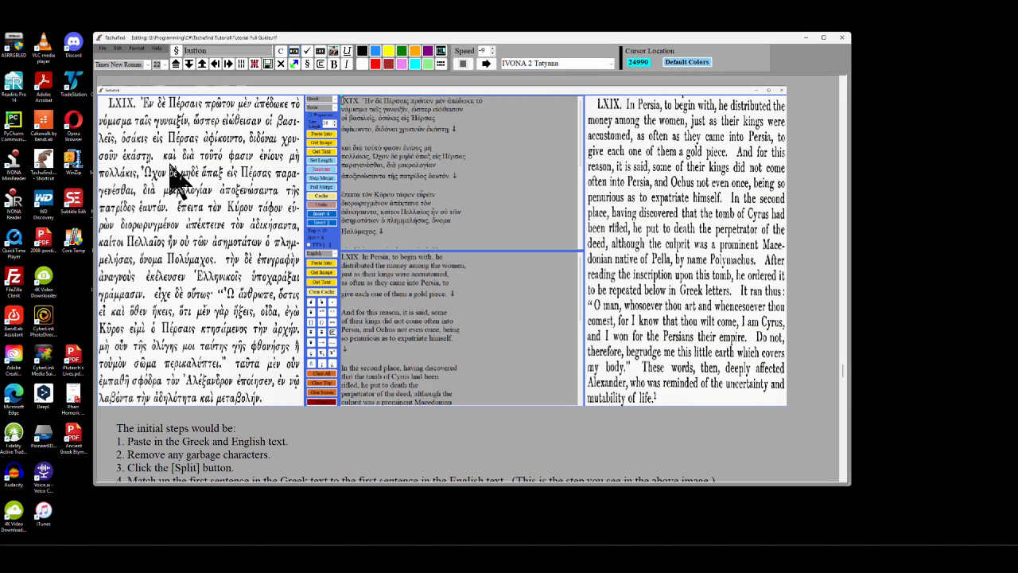
key("super+shift+s")
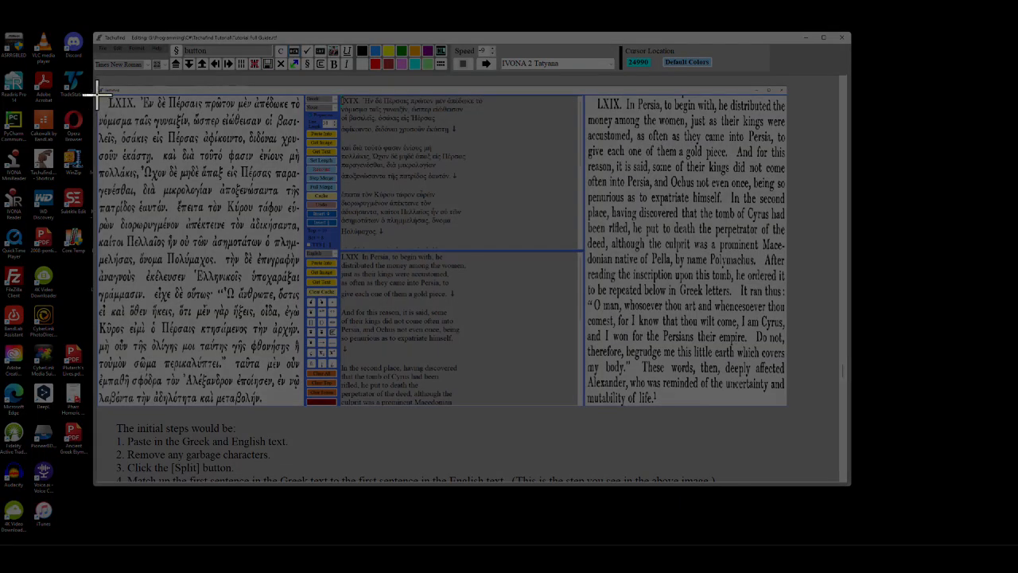
left_click_drag(96, 93, 303, 408)
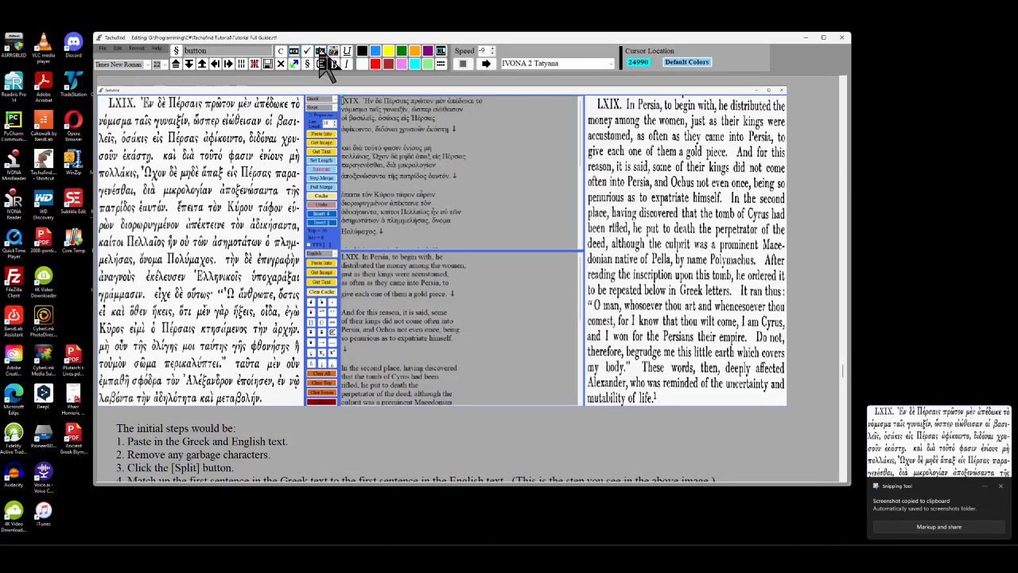
Step: Reopen the OCR window, set the upper text's language to Greek, clear both textboxes, and extract the captured Greek page into the upper one
left_click(294, 52)
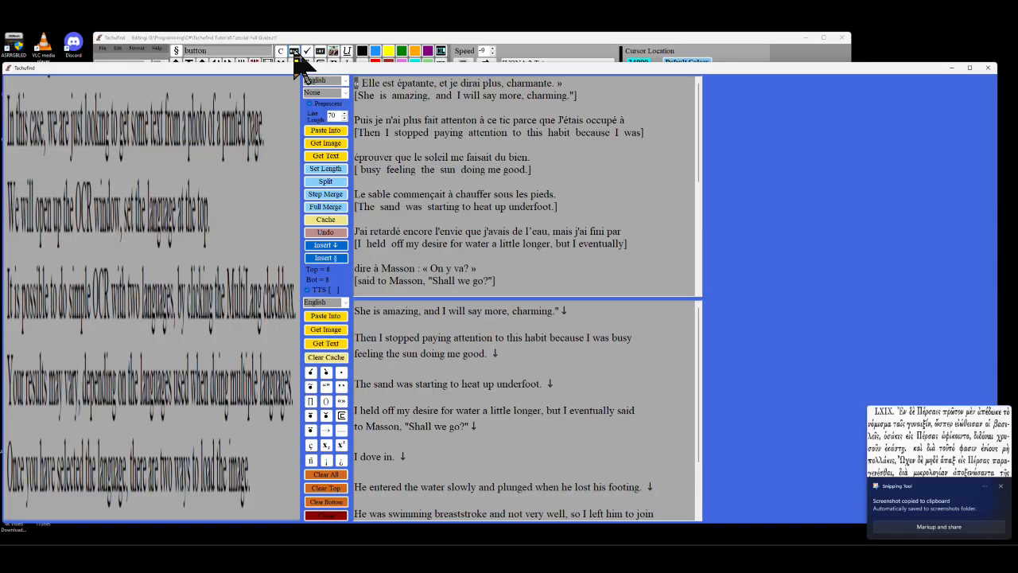
left_click(345, 80)
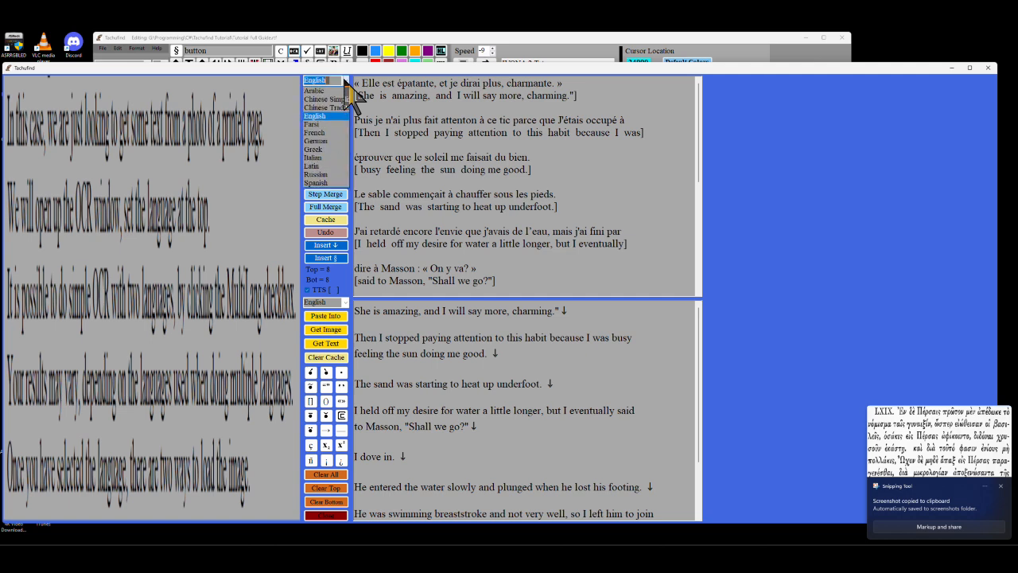
left_click(331, 149)
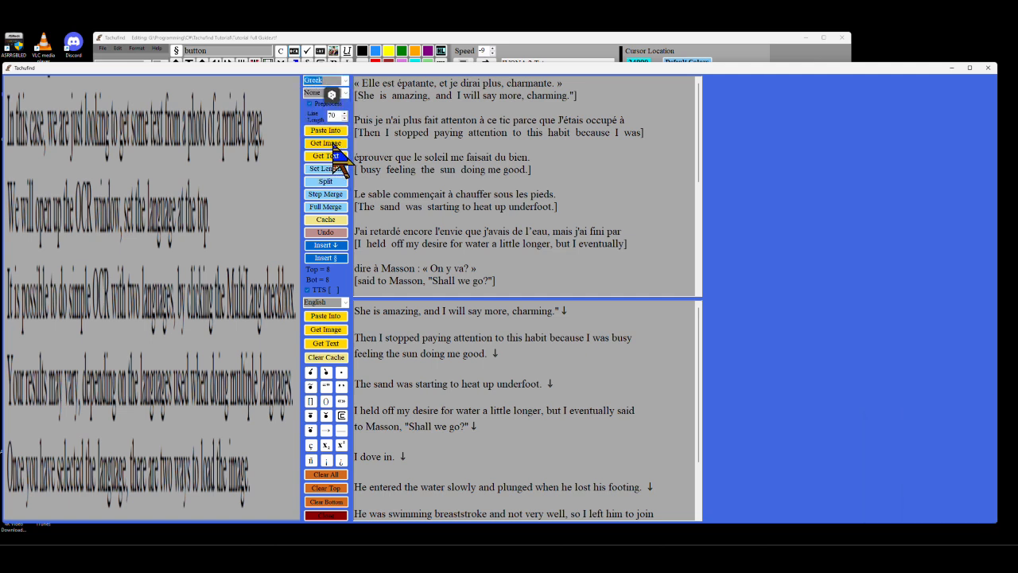
left_click(326, 475)
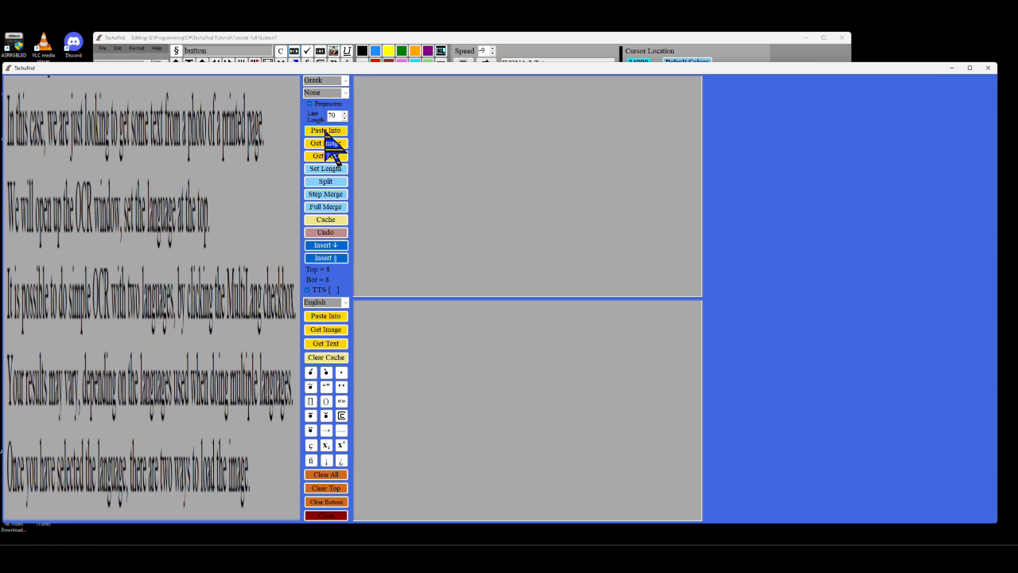
left_click(326, 130)
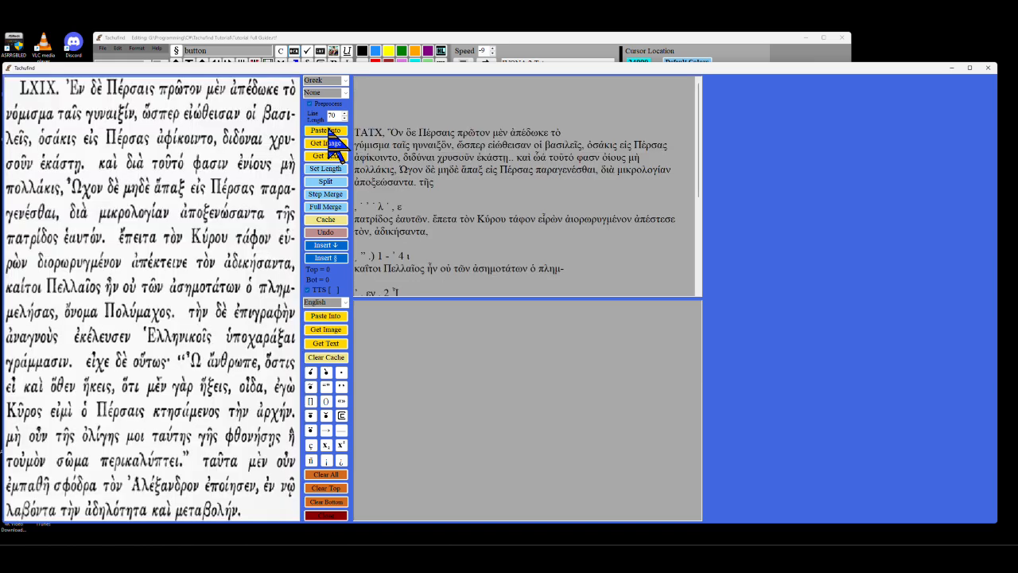
Step: Capture the English translation page image from the tutorial and extract its text into the OCR window's lower textbox
left_click(341, 46)
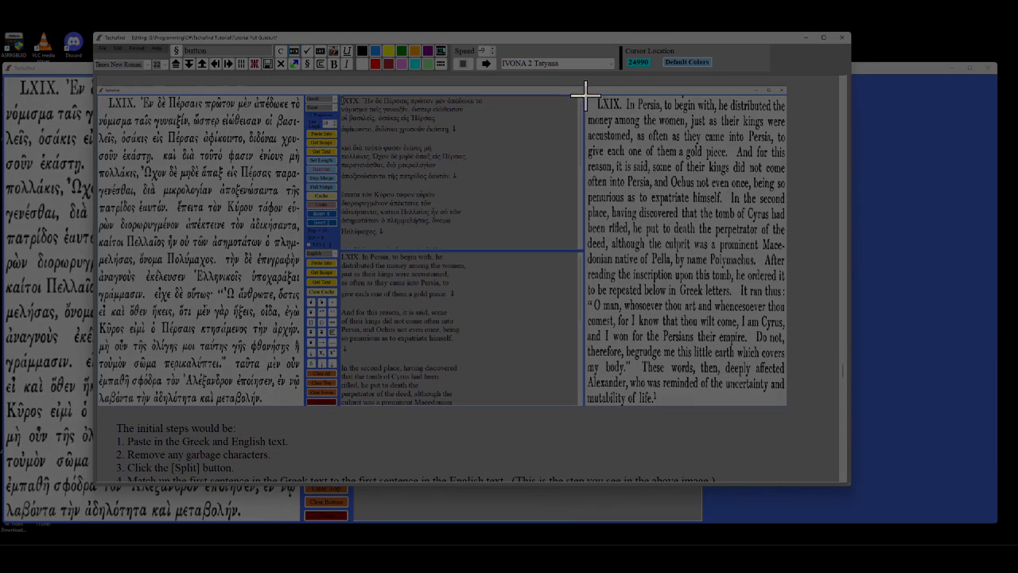
left_click_drag(586, 95, 788, 406)
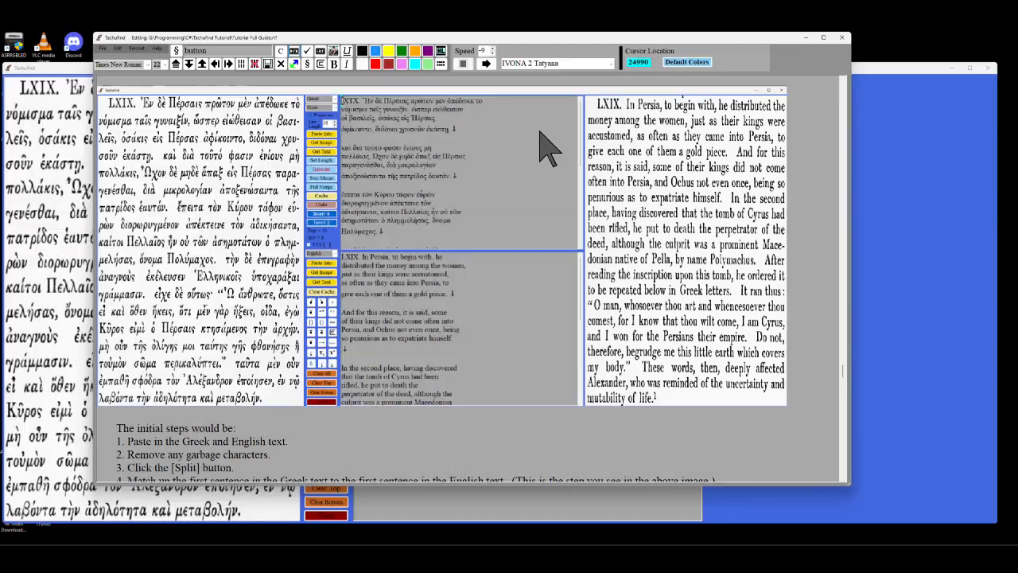
left_click(74, 95)
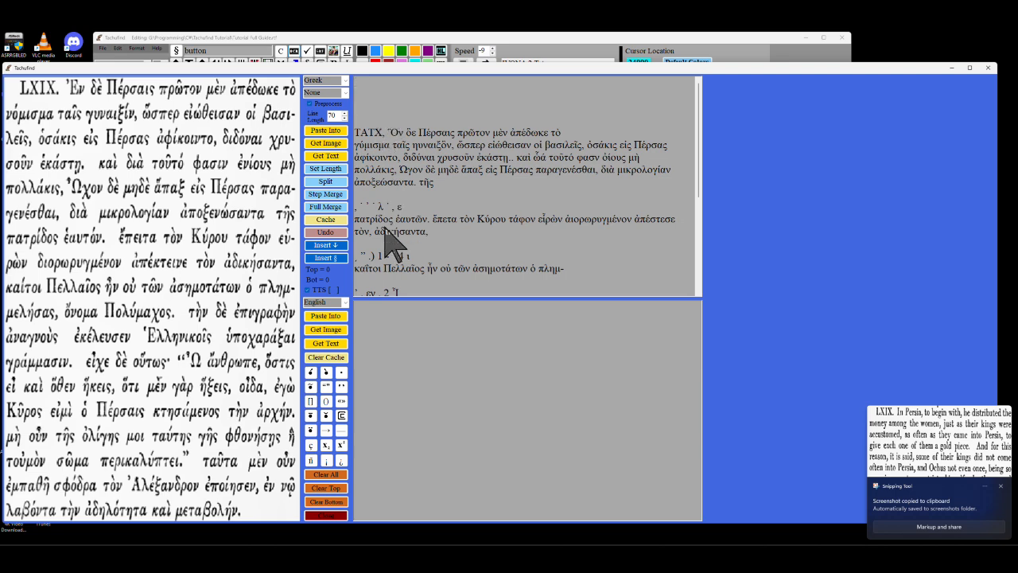
left_click(321, 318)
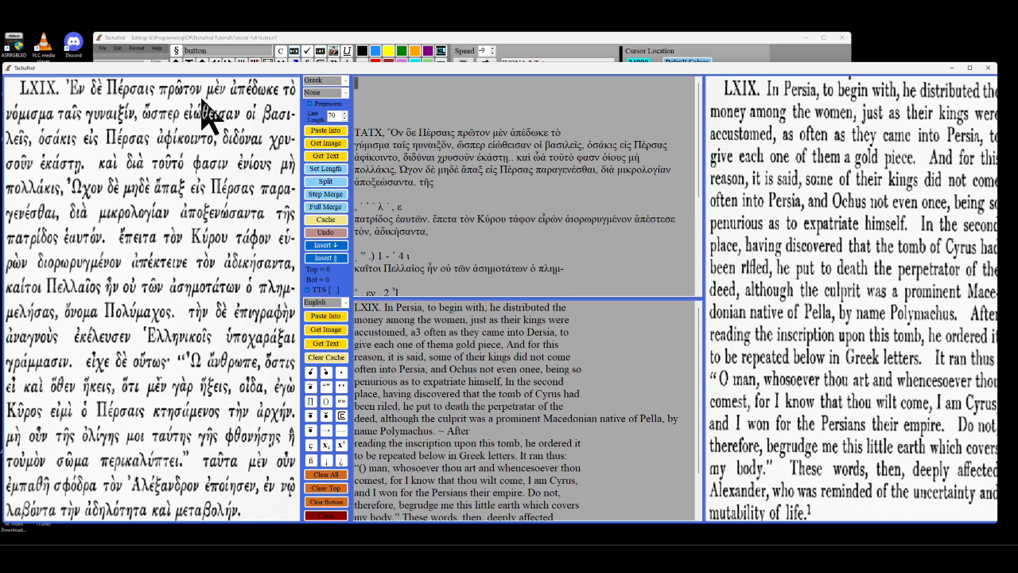
Step: Set the second OCR language for the Greek text to English, and reset it to None
left_click(347, 93)
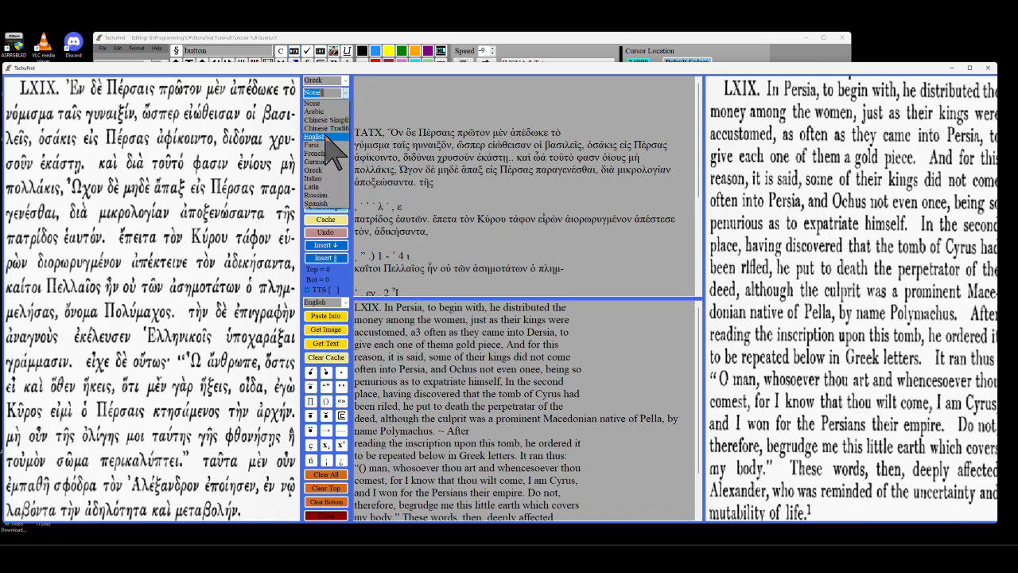
left_click(327, 137)
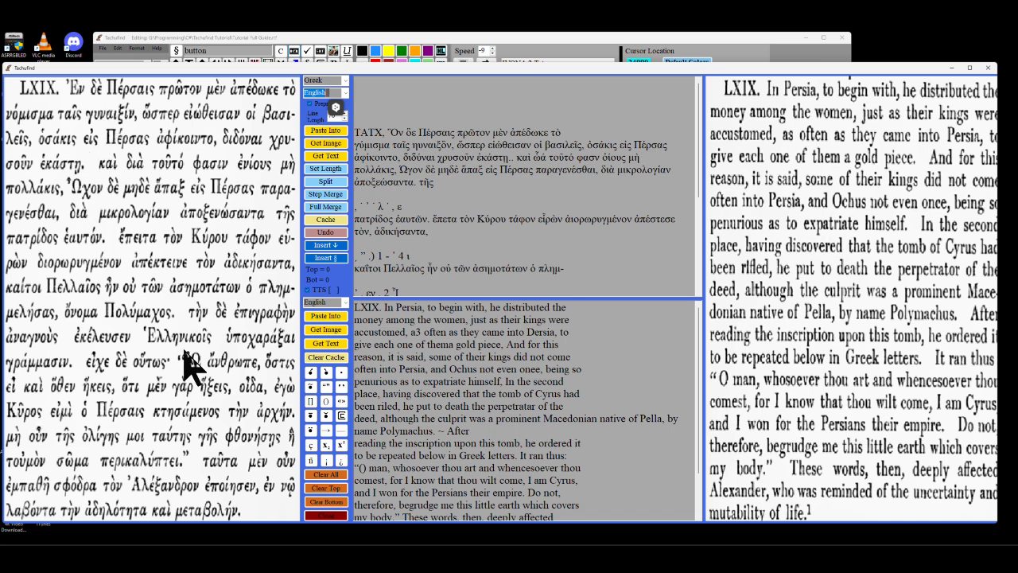
left_click(347, 91)
left_click(338, 104)
Step: Remove the blank lines above the extracted Greek text and correct its opening numeral to LXIX
left_click(364, 82)
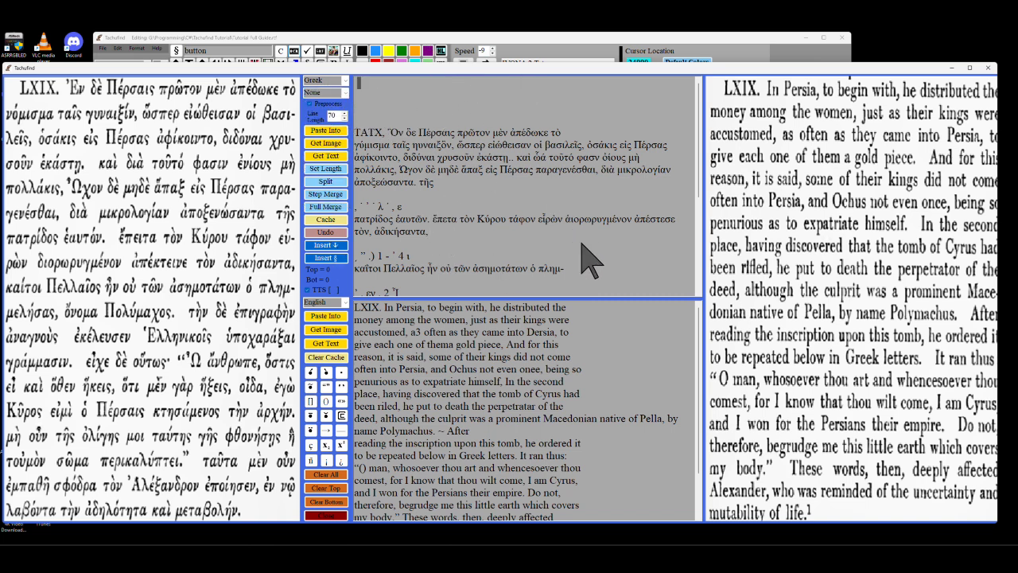
scroll(589, 259, "down", 2)
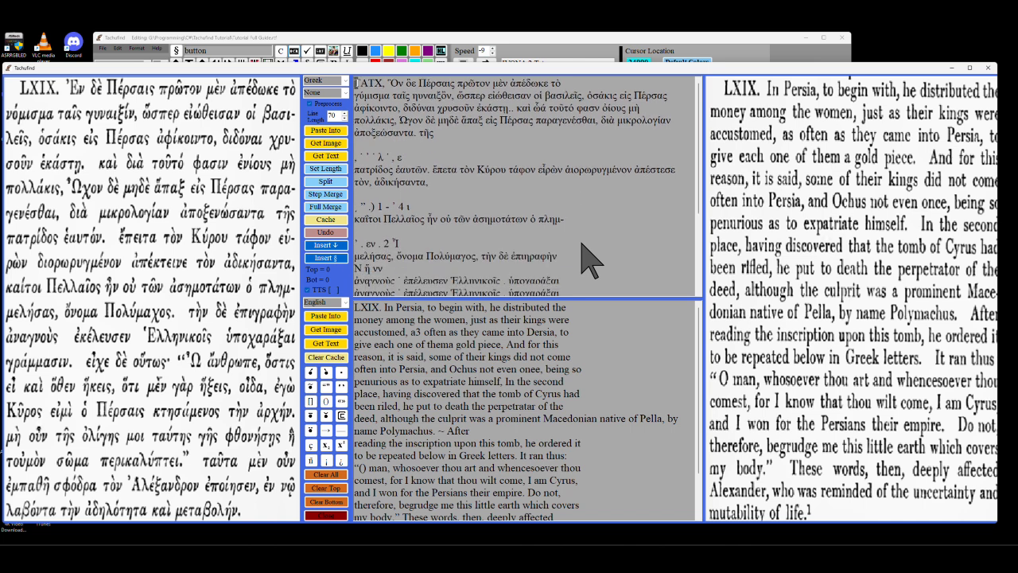
key("shift+Right")
key("shift+Right")
key("shift+Right")
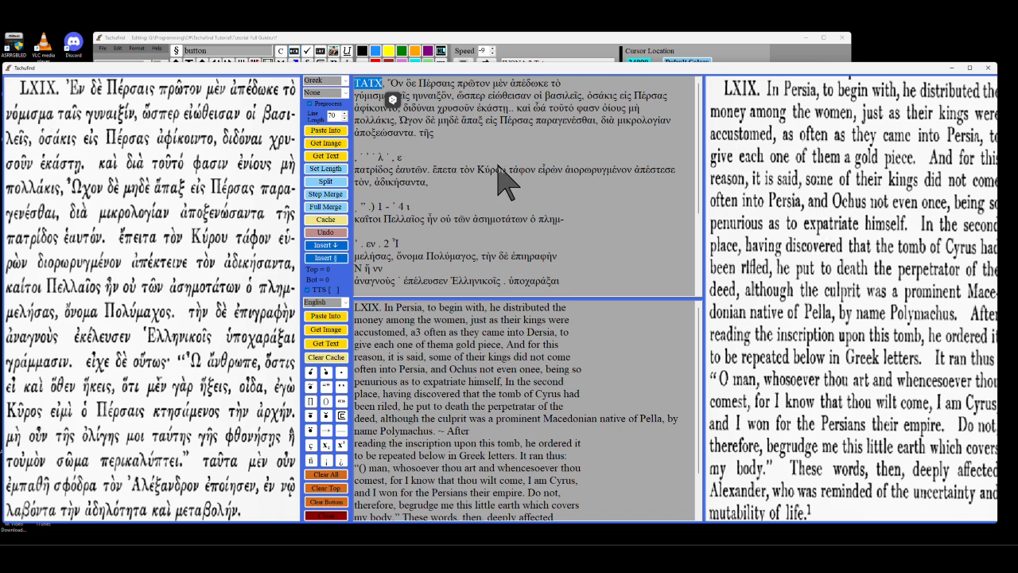
key("shift+Left")
key("shift+Left")
type("LC")
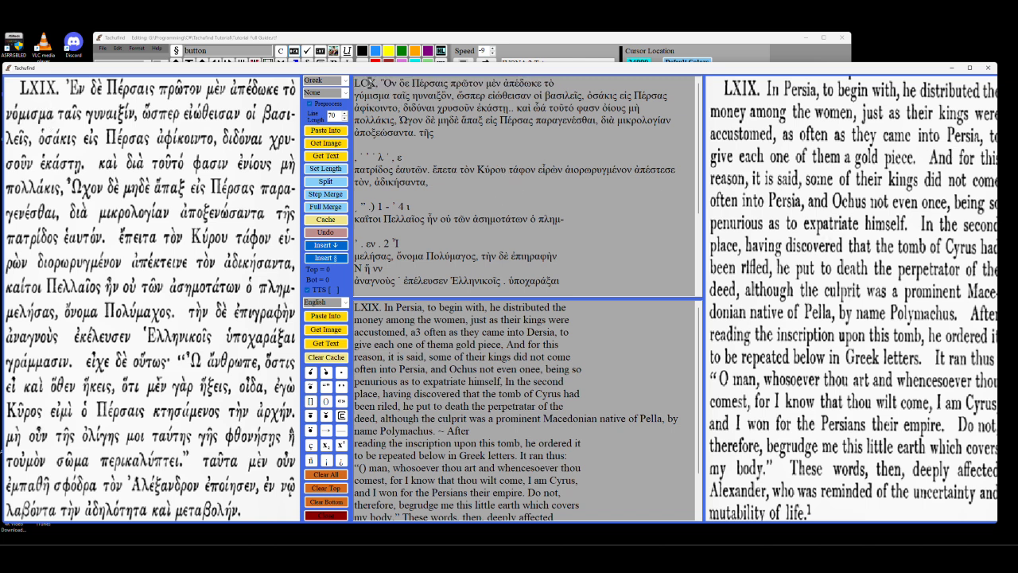
type("IX")
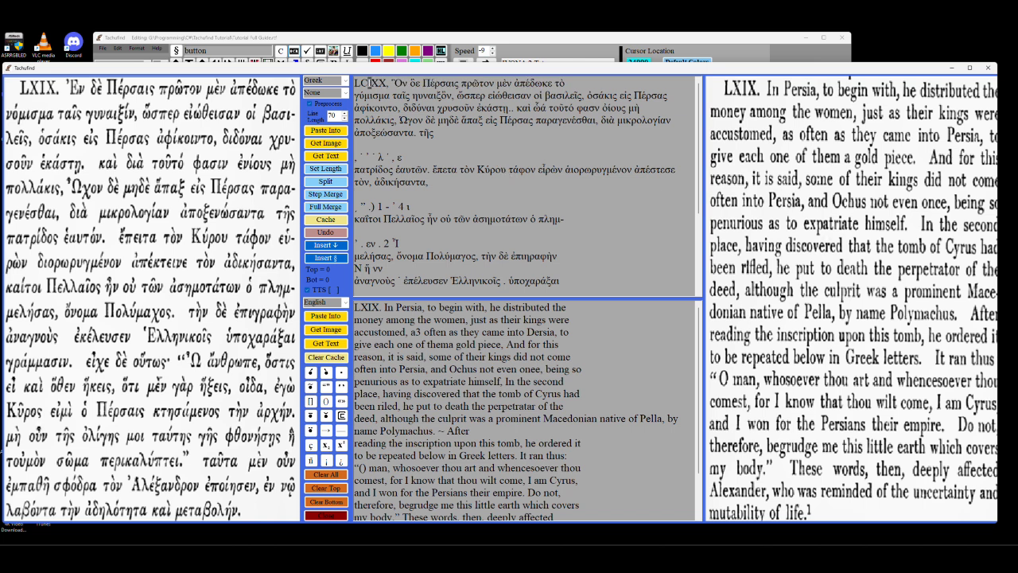
key("Delete")
key("Delete")
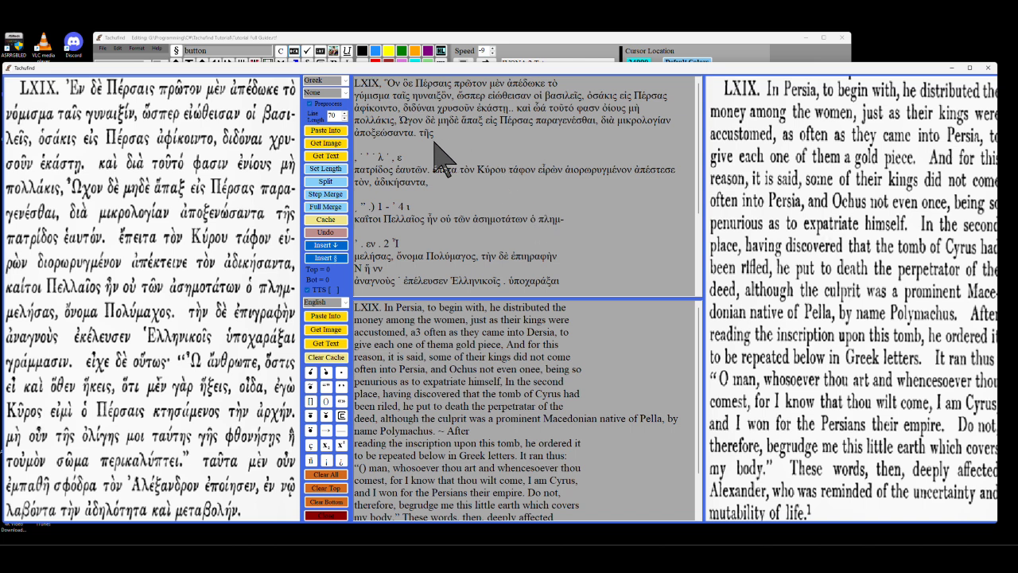
Step: Delete the garbage-character lines and blank lines directly before "πατρίδος" and "καῖτοι" in the Greek text
left_click(393, 146)
key("Delete")
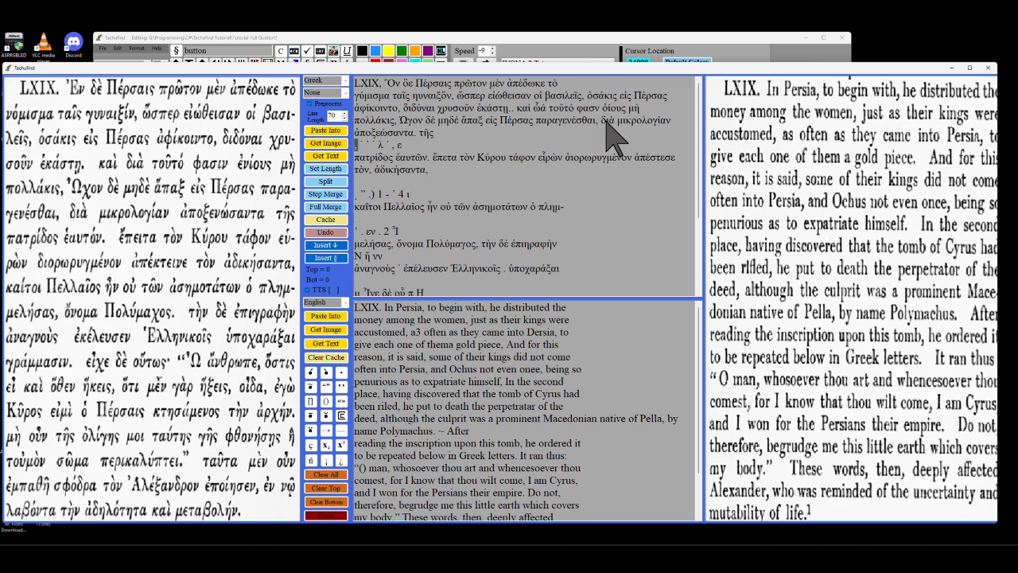
key("shift+Down")
key("Delete")
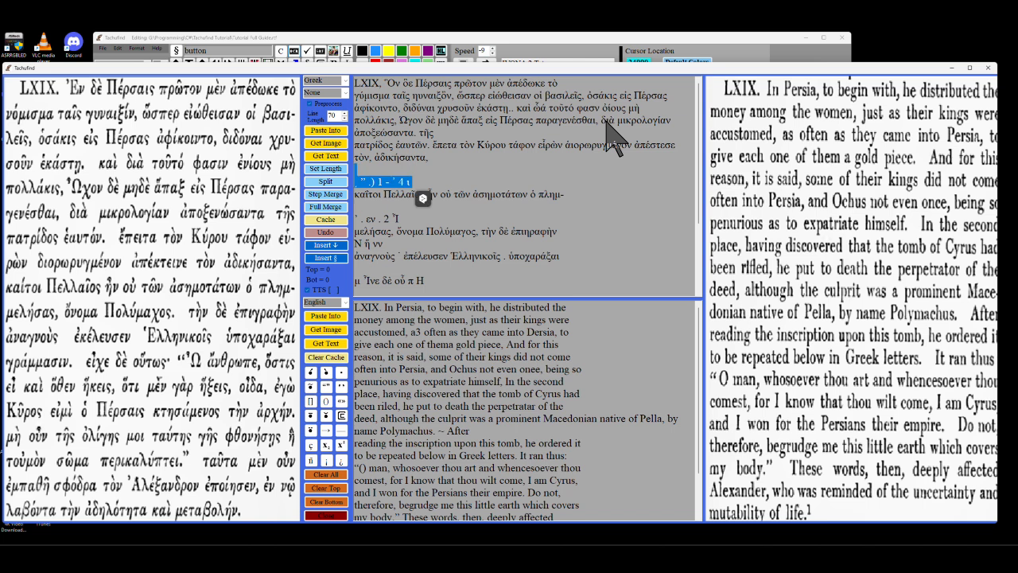
key("BackSpace")
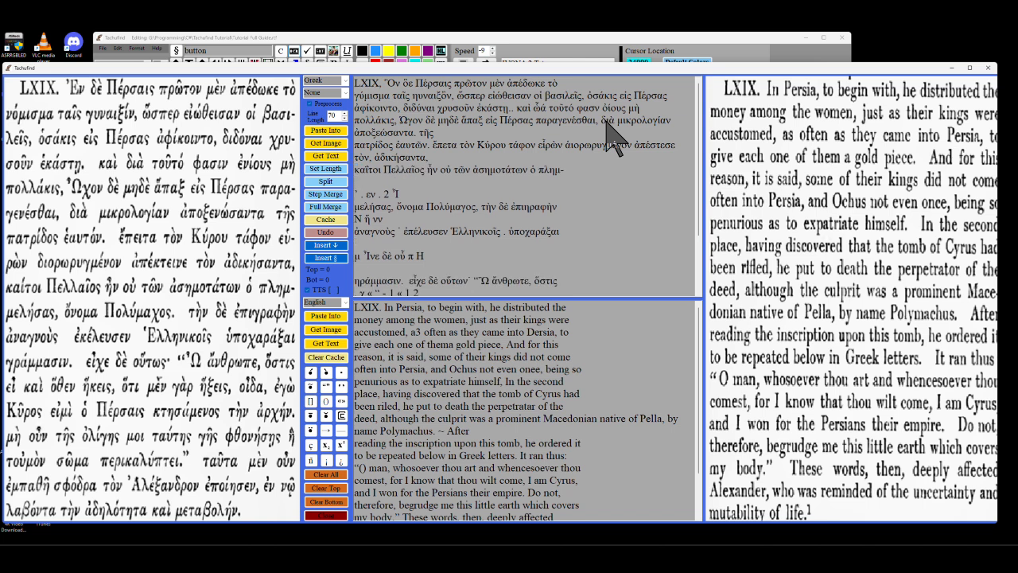
Step: Delete the garbage lines directly before and after the Greek line beginning "μελήσας", including the blank line above it
key("shift+Down")
key("shift+Down")
key("BackSpace")
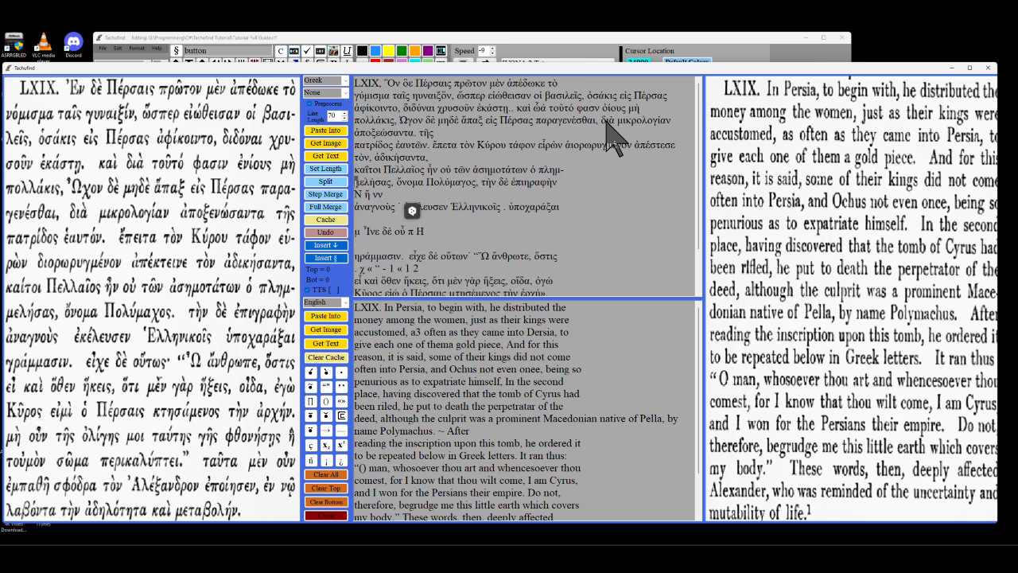
key("shift+Down")
key("BackSpace")
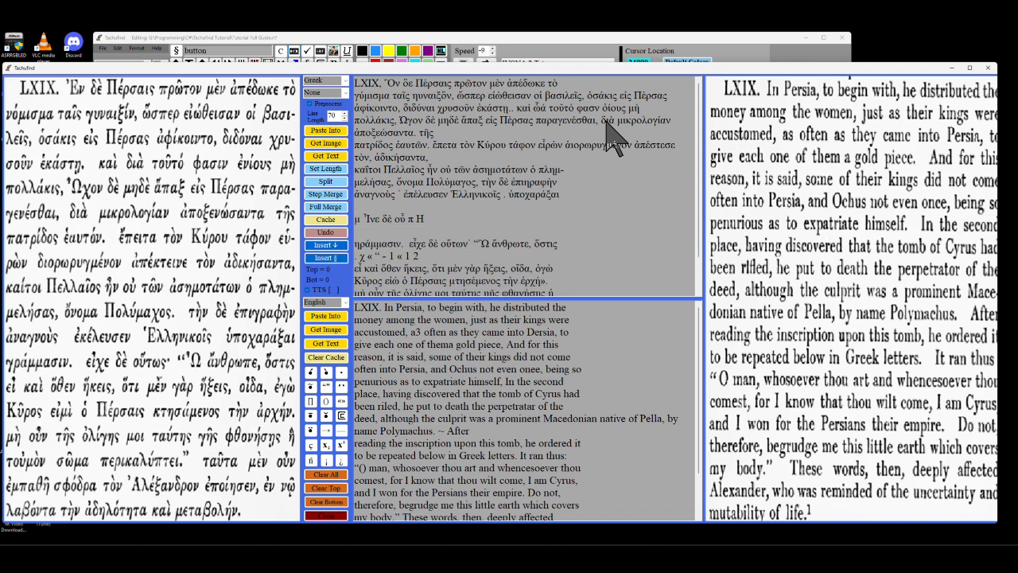
Step: Delete the garbage line "μ Ἶνε δὲ οὗ π Η" and its surrounding blank lines from the Greek text
key("shift+Down")
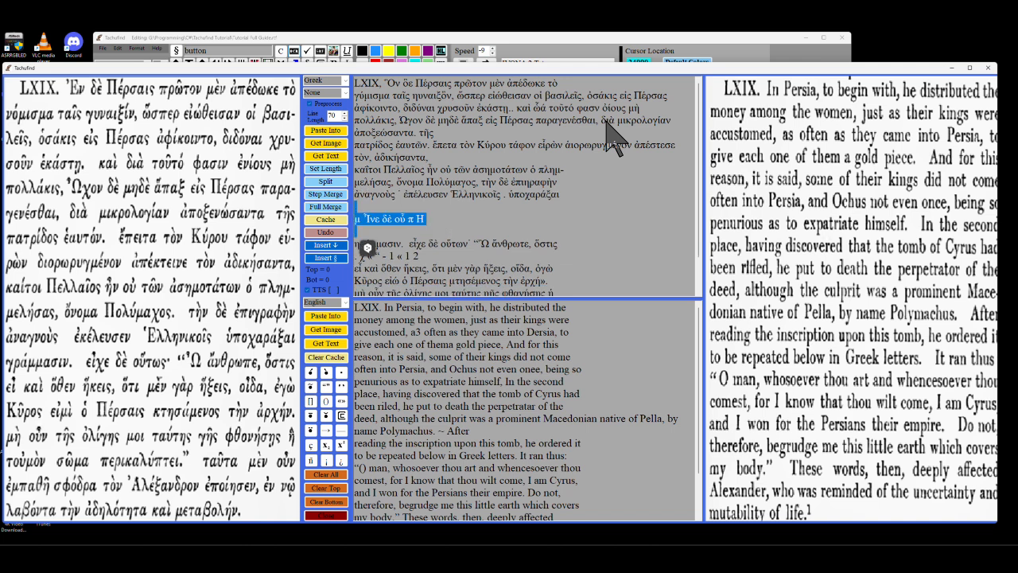
key("Up")
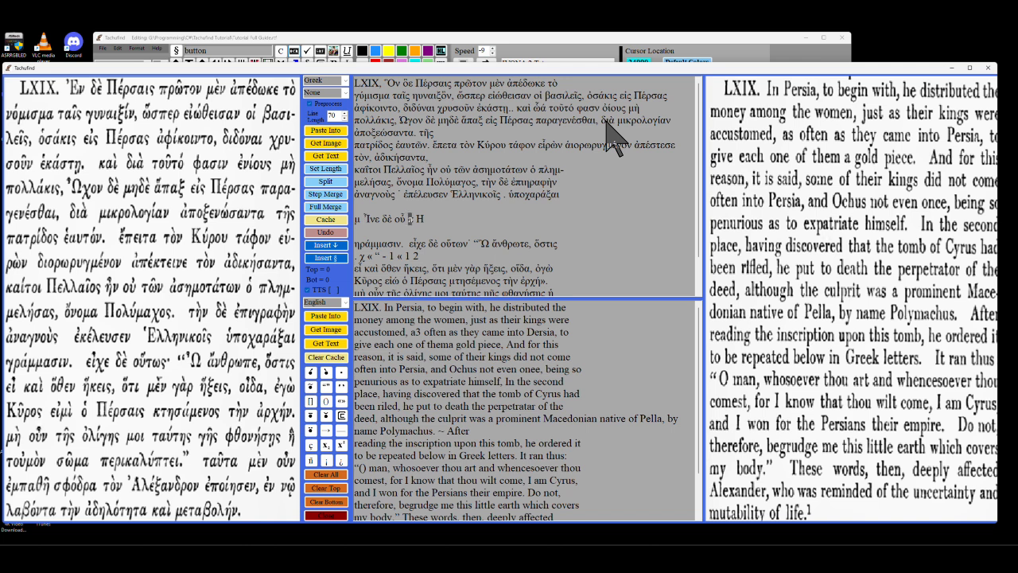
key("shift+Home")
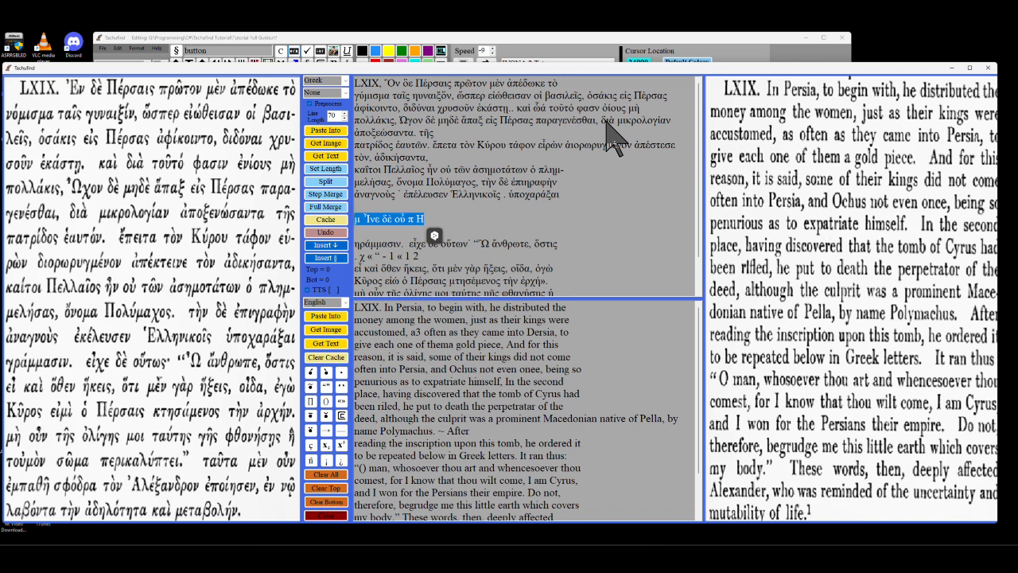
key("BackSpace")
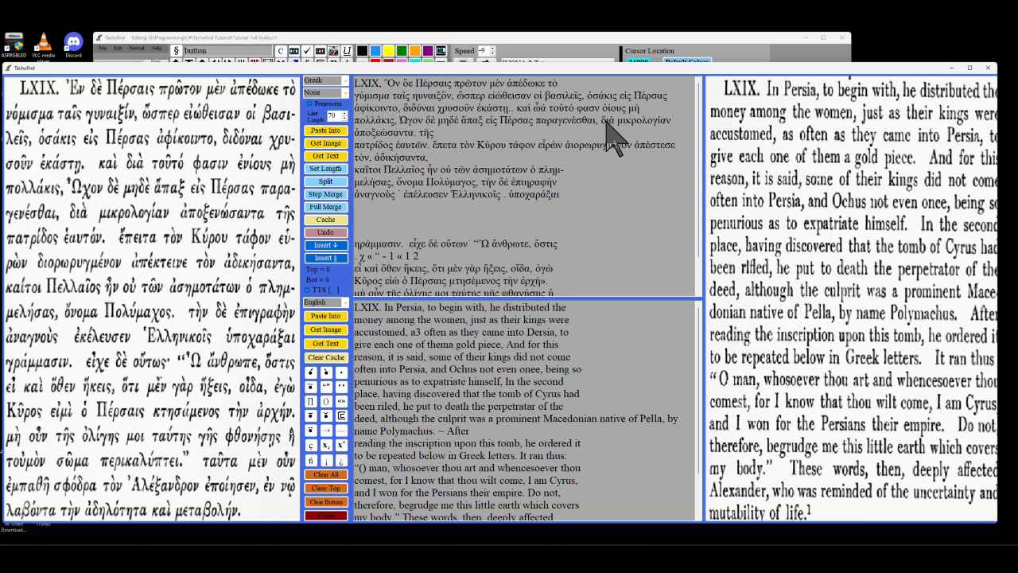
key("Delete")
key("Delete")
key("Delete")
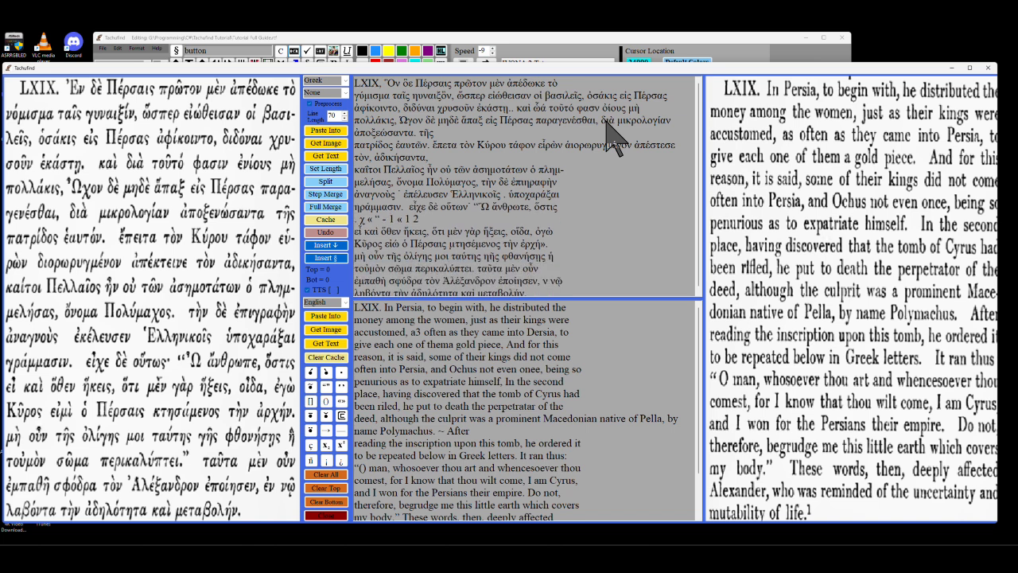
Step: Delete the garbage-character line directly before "εἰ καὶ ὅθεν ἥκεις" in the Greek text
key("Delete")
key("Delete")
key("Delete")
key("Delete")
key("Delete")
key("Delete")
key("Delete")
key("Delete")
key("Delete")
key("Delete")
key("Delete")
key("Delete")
key("Delete")
key("Delete")
key("Delete")
key("Delete")
key("Delete")
key("Delete")
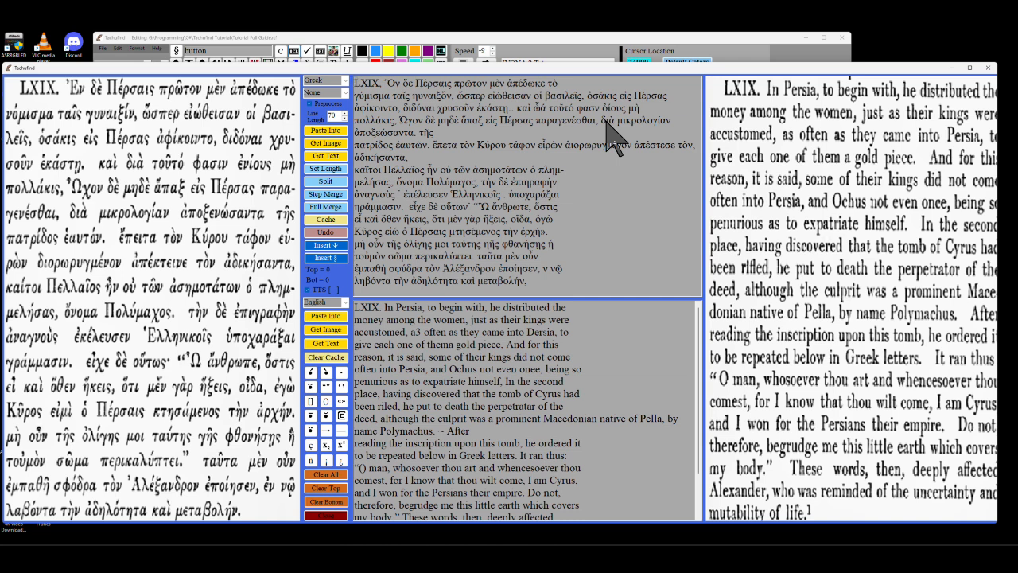
Step: Remove the stray "~" before "After" and the "3" in "a3" from the English text, and reflow both texts to line length 70
double_click(440, 431)
left_click(326, 169)
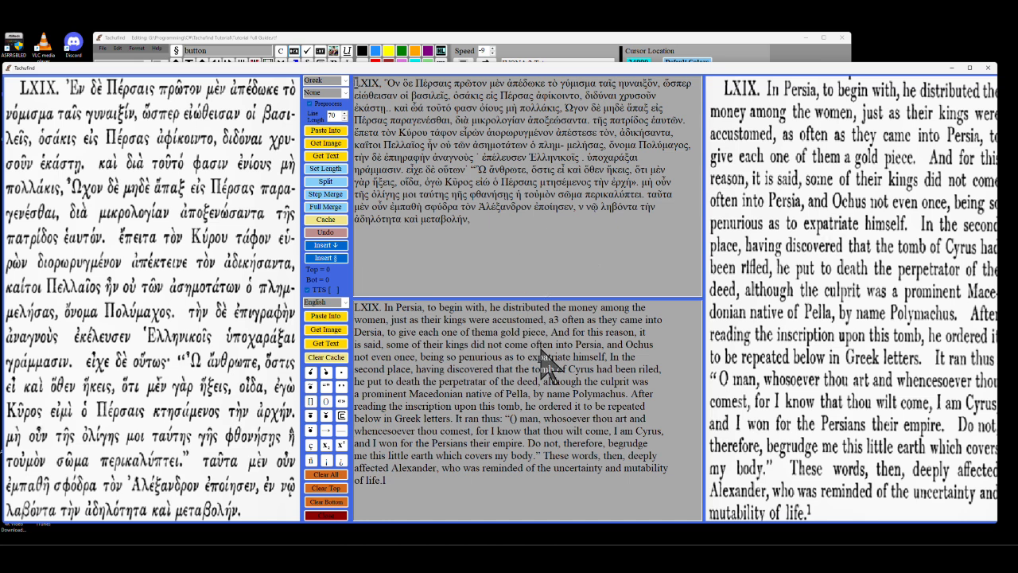
left_click(561, 320)
key("BackSpace")
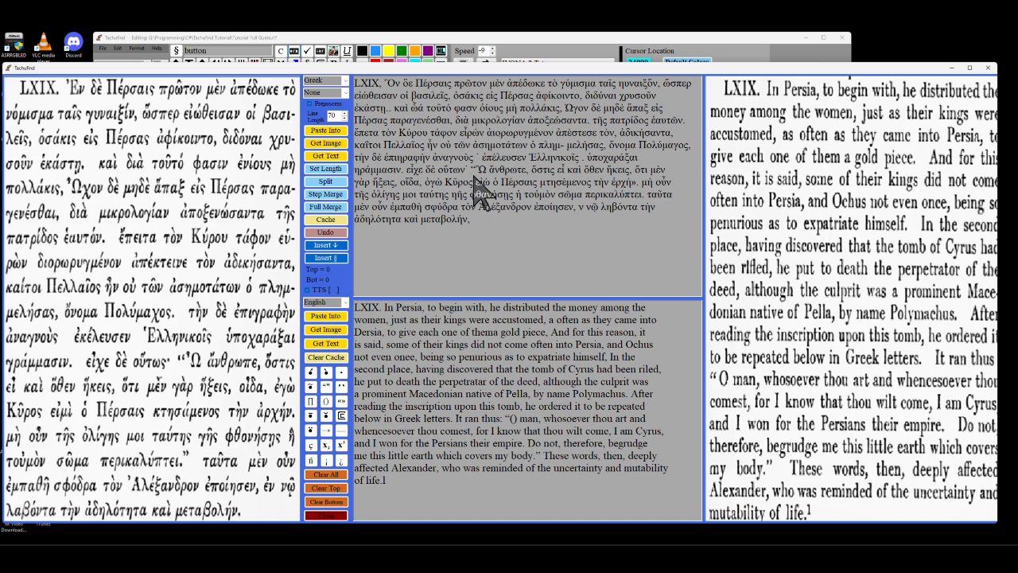
Step: Replace the comma after the Greek numeral LXIX with a period and split both texts into sentences
left_click(381, 86)
key("BackSpace")
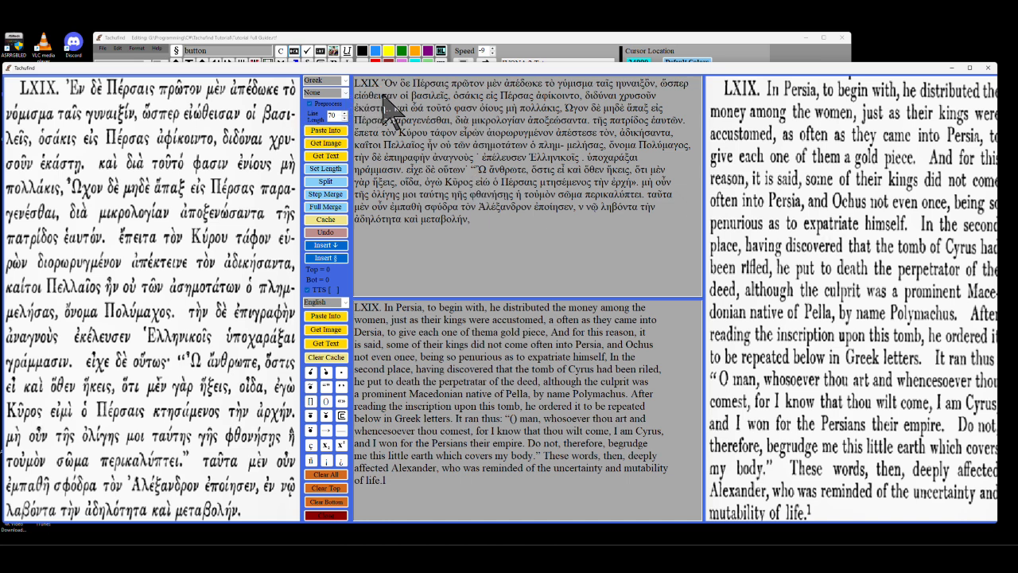
type(".")
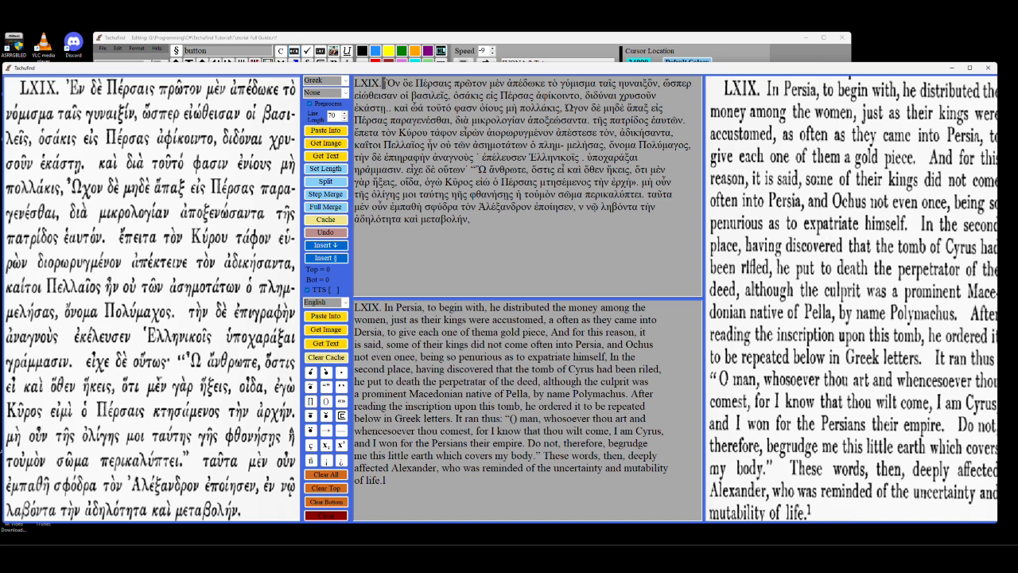
left_click(324, 184)
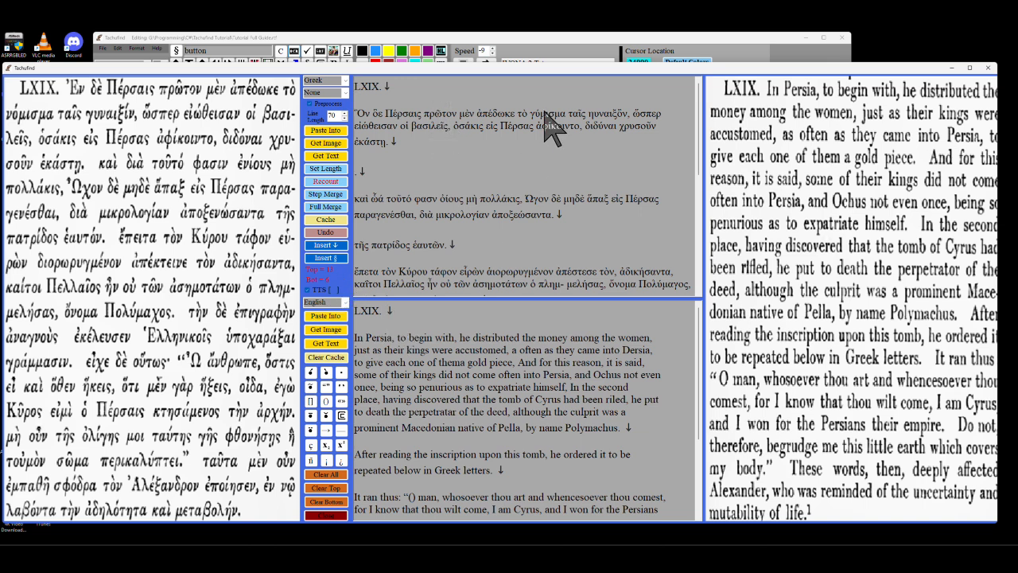
Step: Join the separated LXIX numeral to the first sentence in both the English and the Greek text
scroll(545, 111, "down", 1)
key("Delete")
key("Delete")
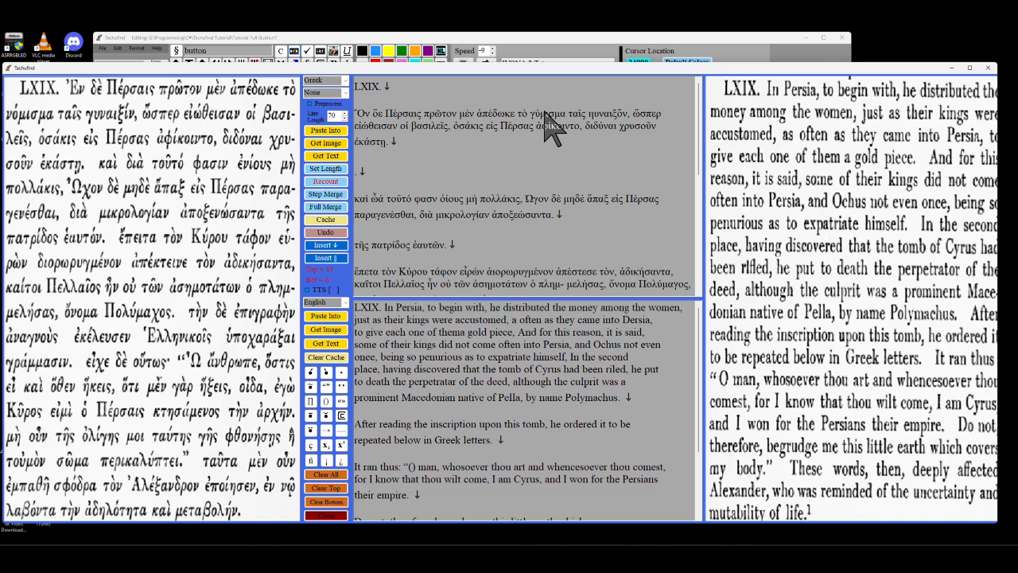
left_click(385, 85)
key("Delete")
key("Delete")
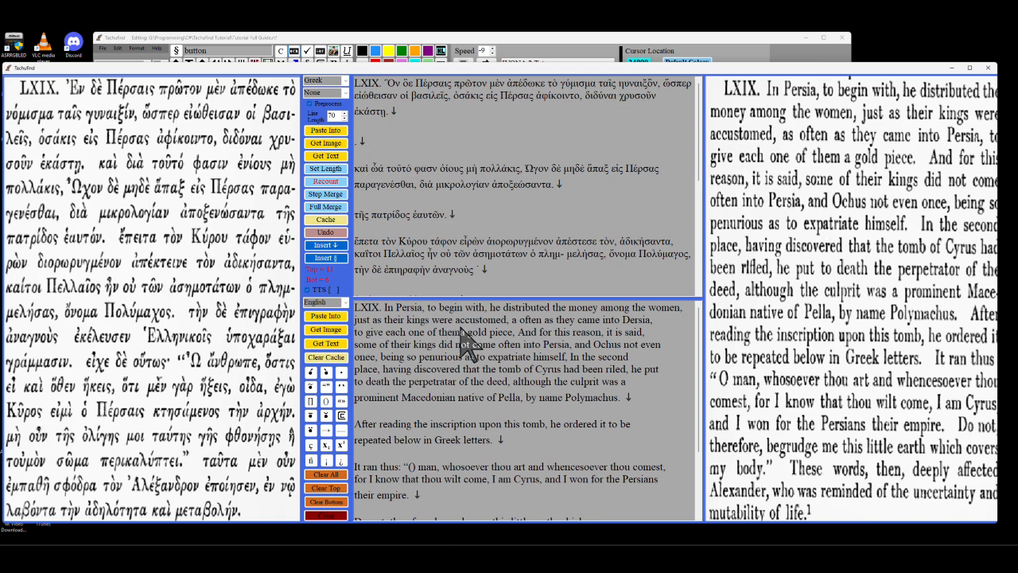
Step: End the first English sentence at "gold piece." with a down-arrow marker, and delete the lone-period segment after the first Greek sentence
left_click(519, 332)
key("Return")
key("Return")
key("Return")
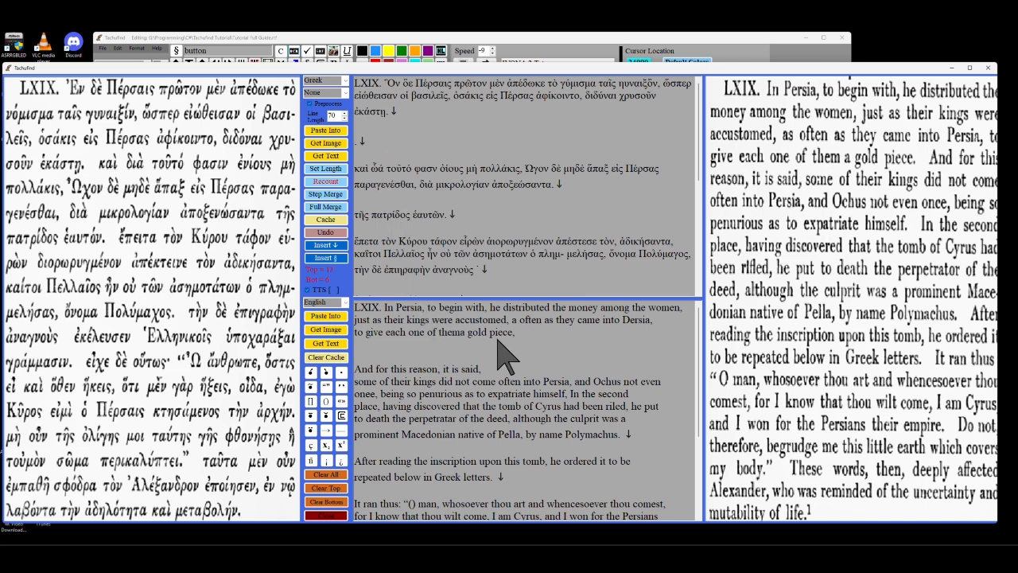
left_click(523, 334)
left_click(322, 245)
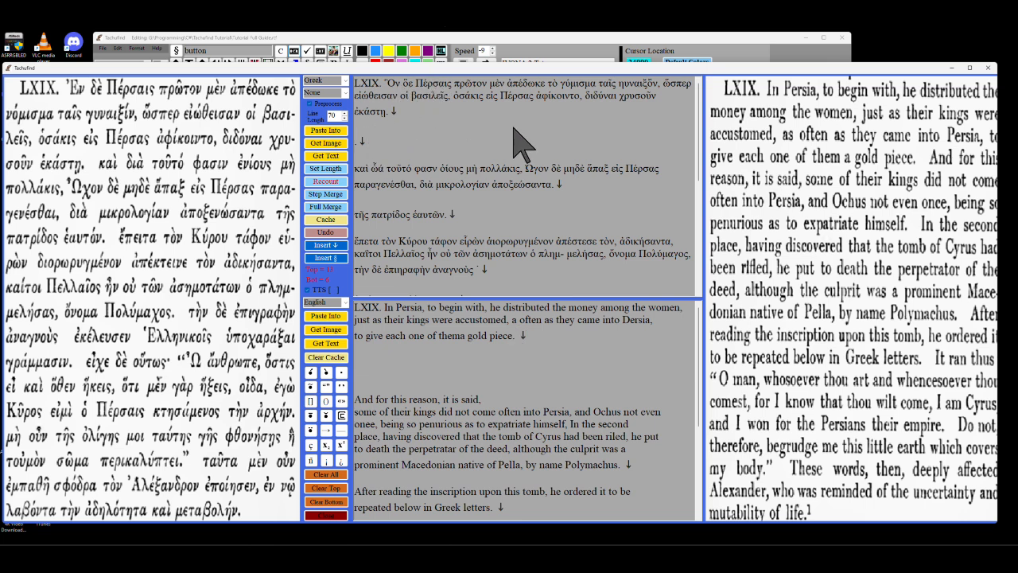
key("shift+Up")
key("BackSpace")
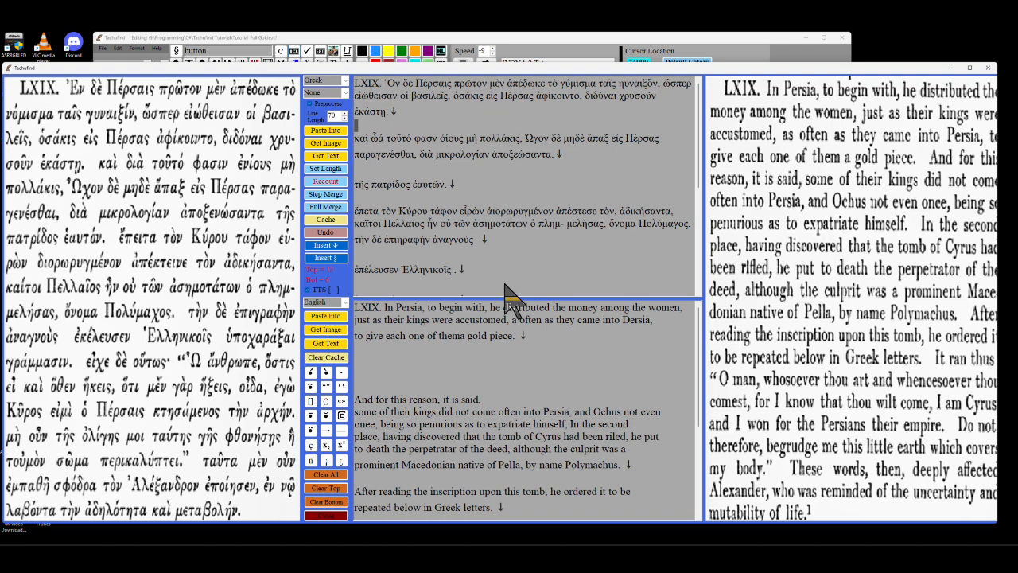
Step: Step-merge the first Greek and English sentences and store the merged interlinear in the cache
left_click(325, 195)
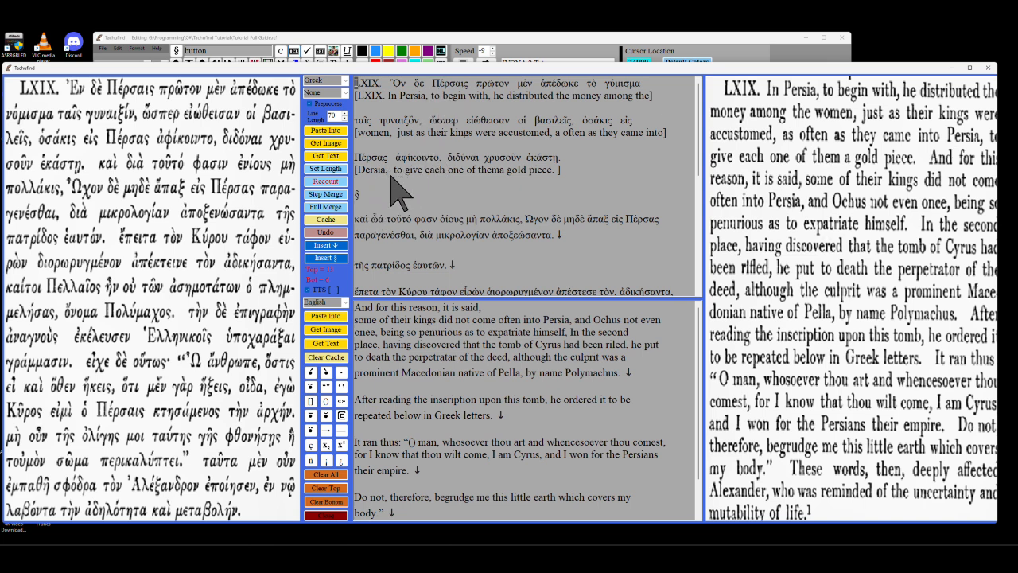
left_click(328, 231)
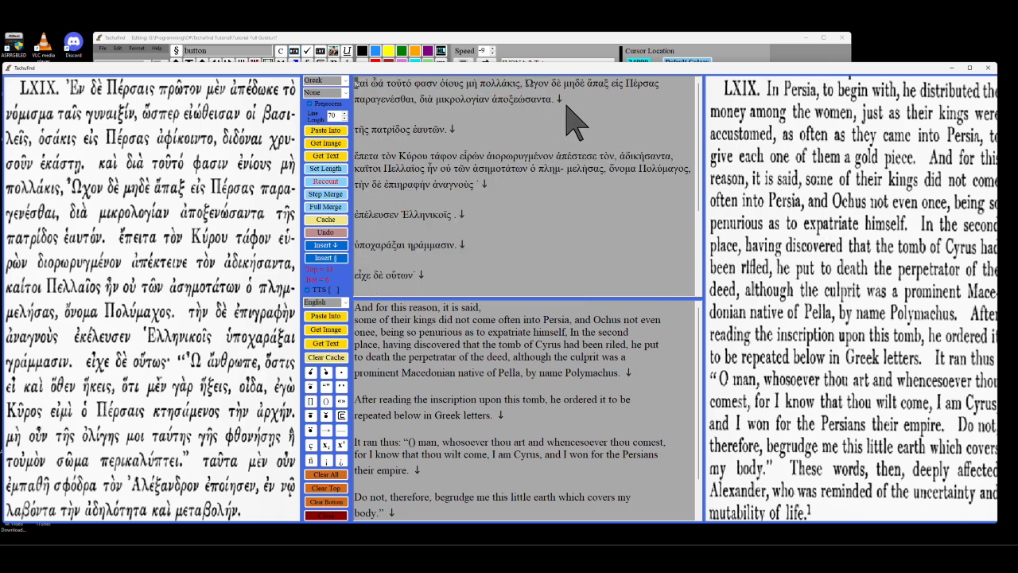
Step: Join the broken lines of the second English sentence and end it at "himself." with a down-arrow marker before "In the second"
left_click(490, 310)
key("Delete")
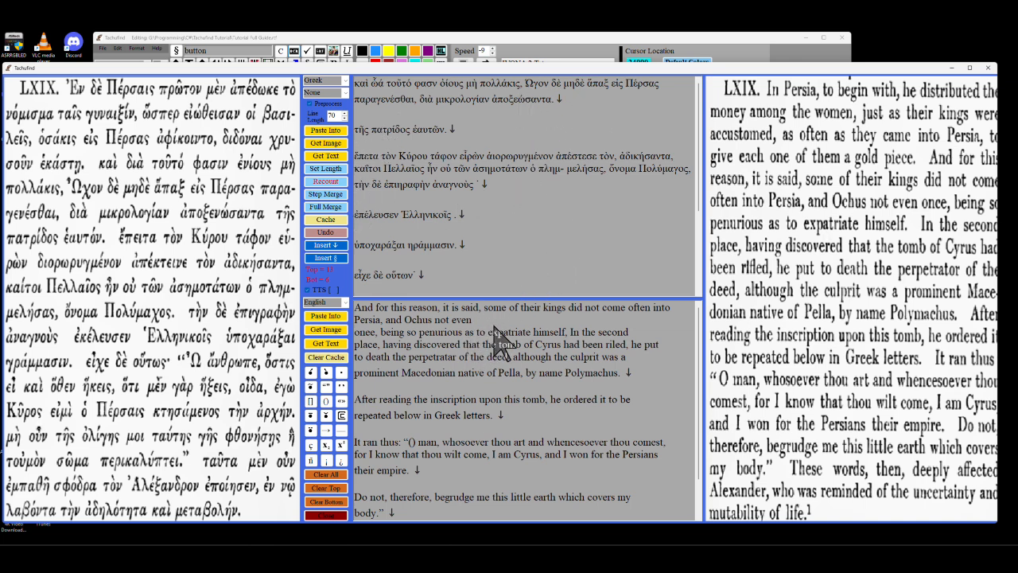
key("Delete")
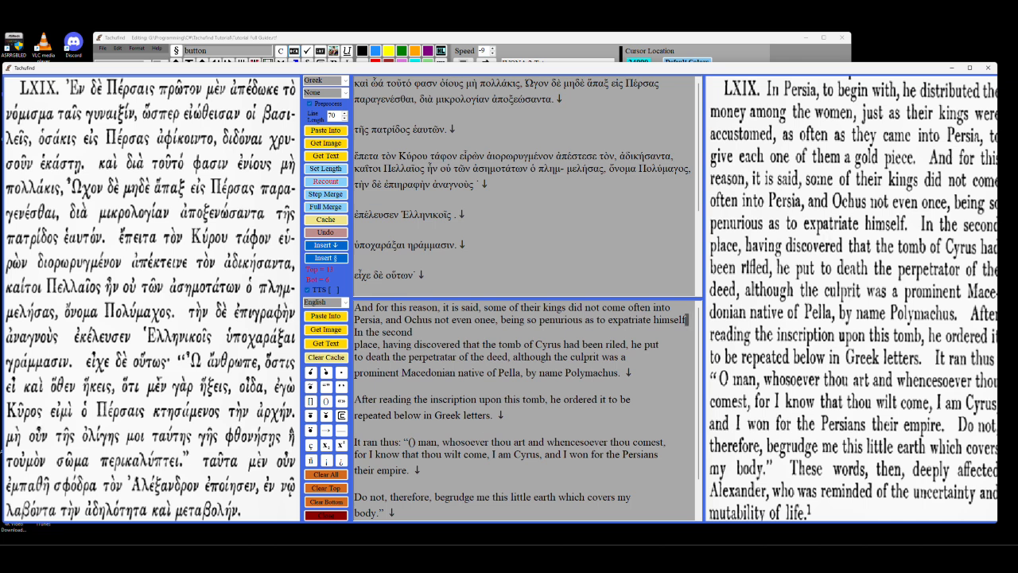
type(".")
key("Return")
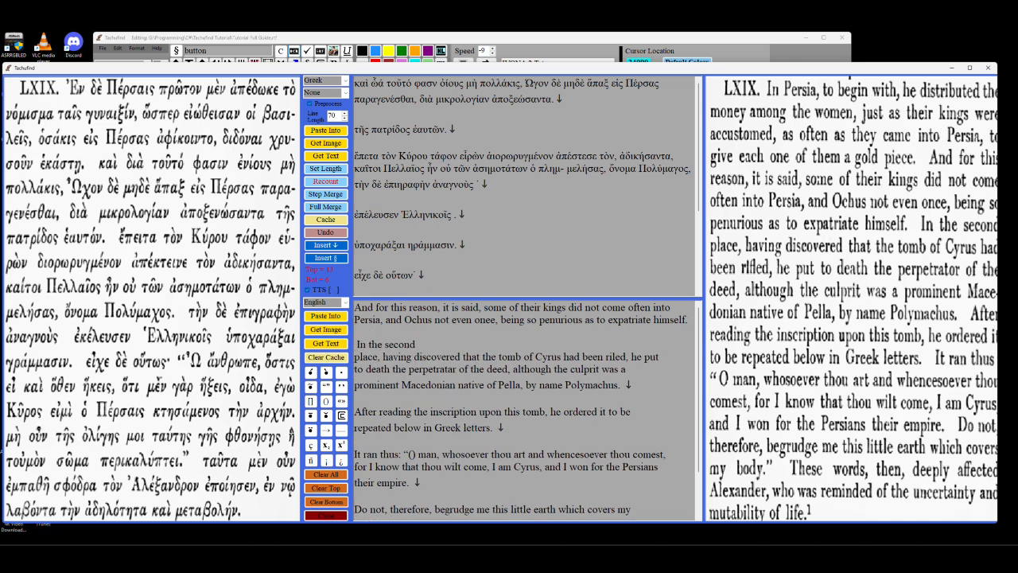
left_click(326, 246)
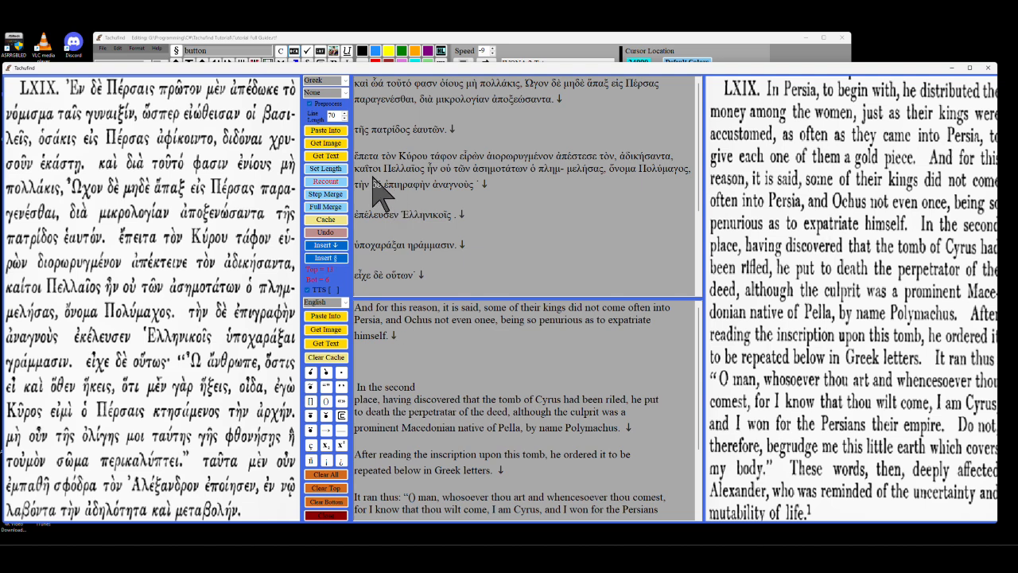
Step: Step-merge the second Greek and English sentences and add the merged result to the cache
left_click(322, 196)
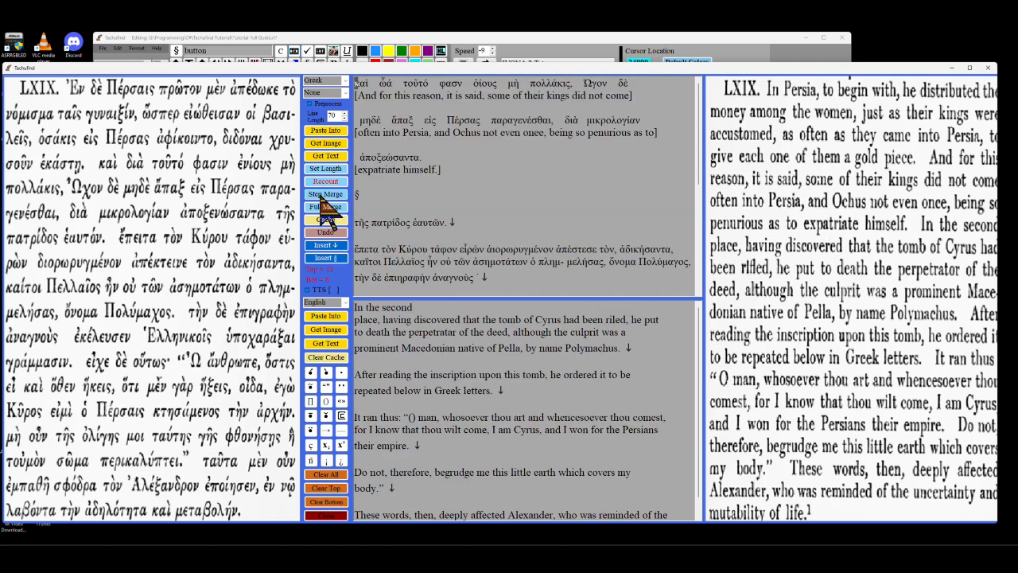
scroll(445, 183, "down", 5)
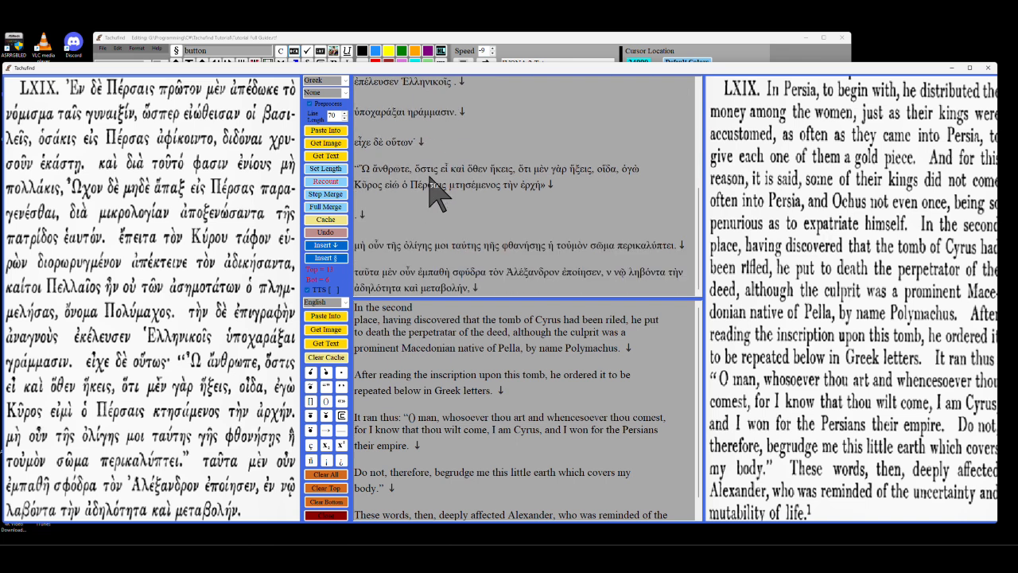
scroll(424, 231, "up", 1)
scroll(423, 239, "up", 5)
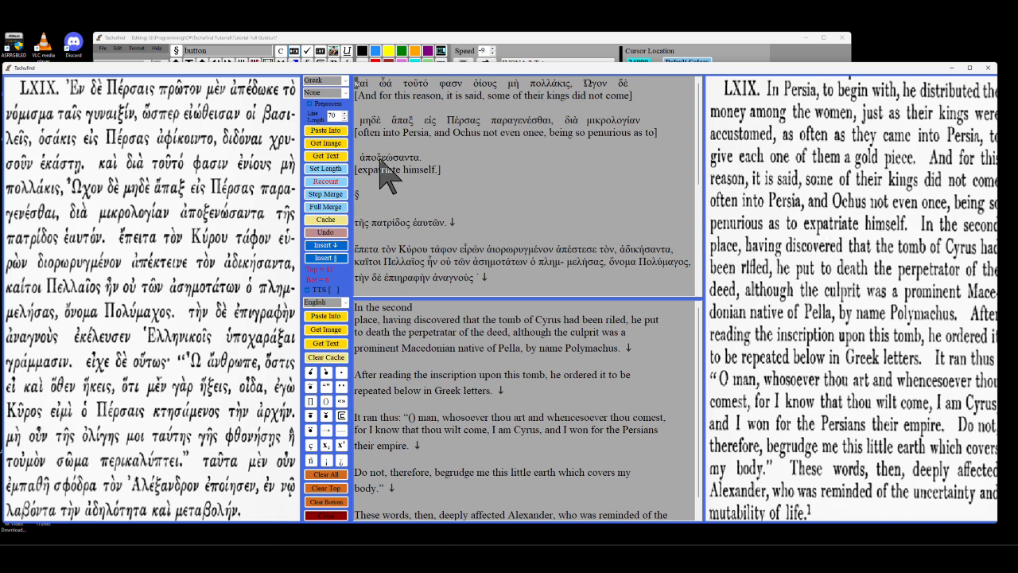
left_click(324, 231)
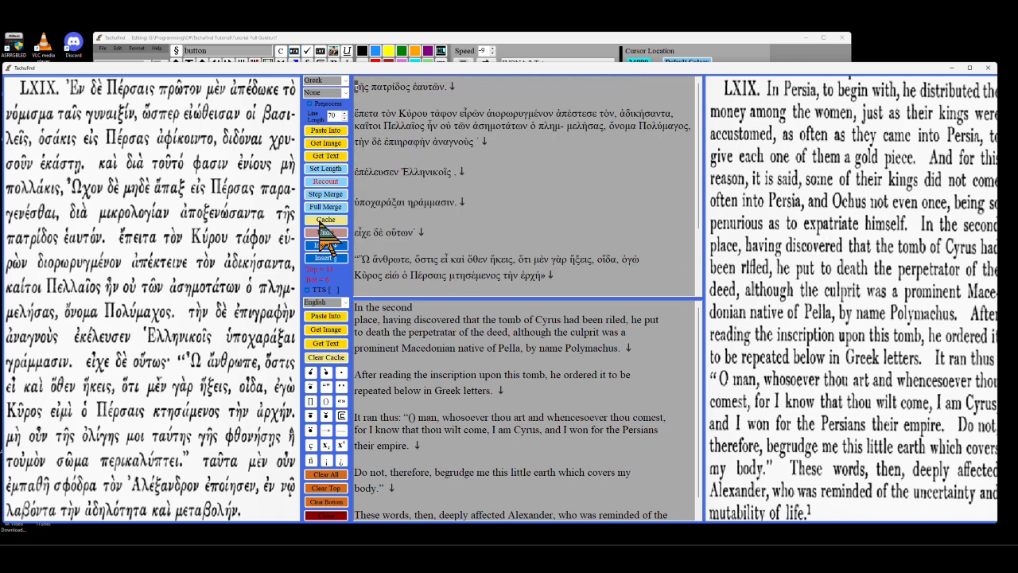
Step: Clear both text boxes and recall the cached interlinear sentences for review
left_click(326, 475)
left_click(326, 230)
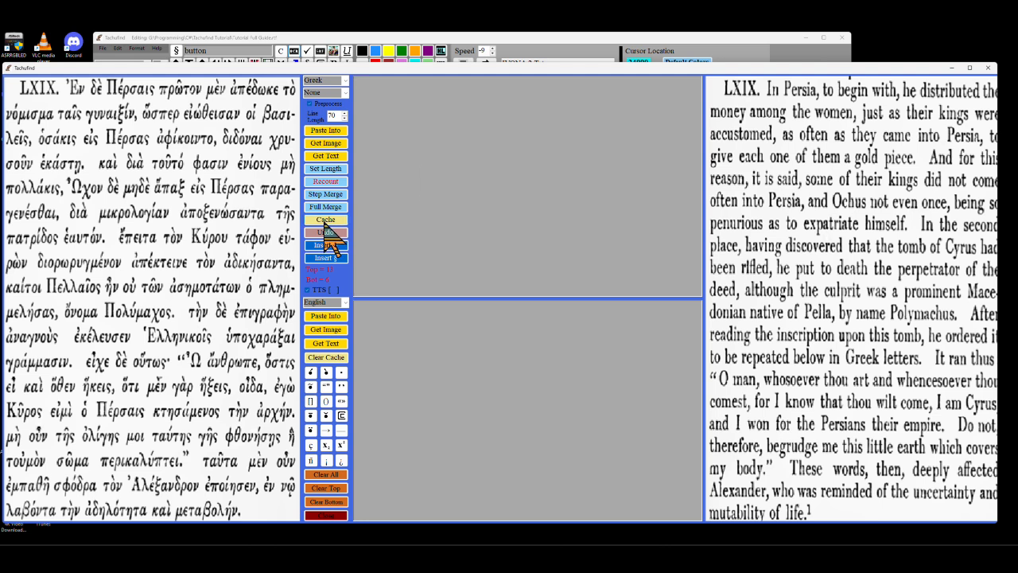
scroll(482, 200, "down", 2)
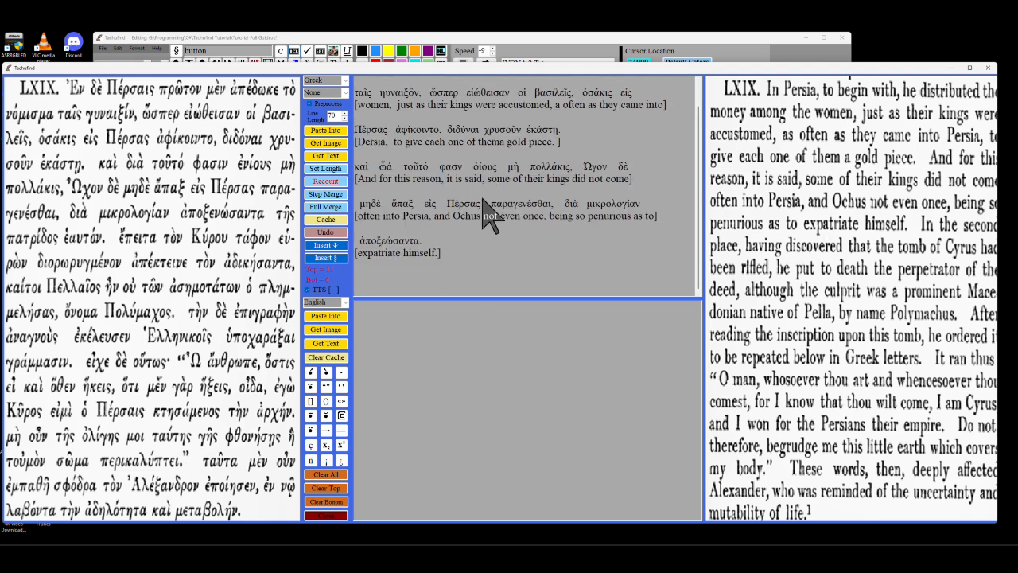
scroll(480, 200, "up", 2)
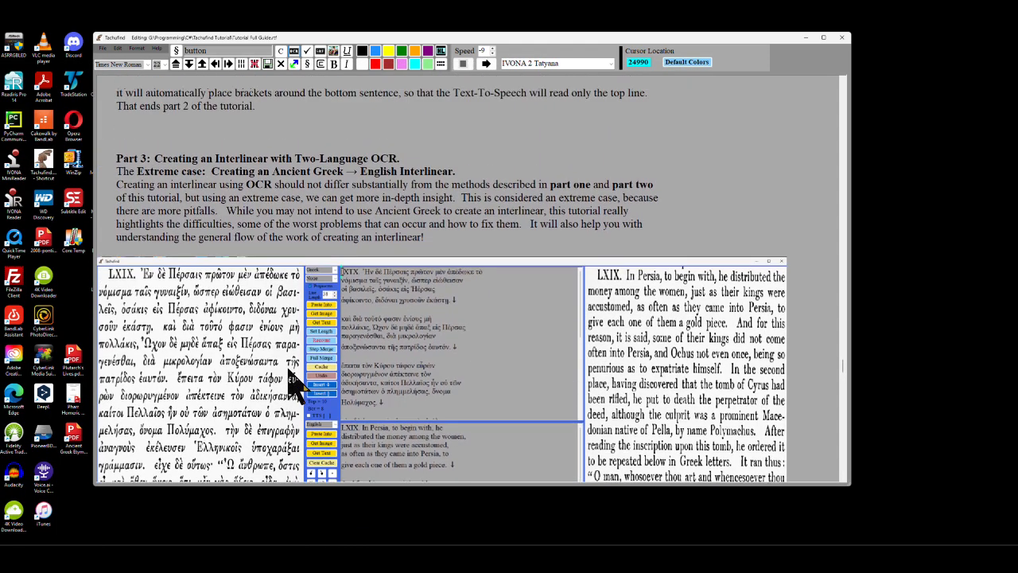
Step: Review Part 3 of the tutorial guide, including its numbered steps for creating an Ancient Greek to English interlinear
scroll(289, 369, "up", 2)
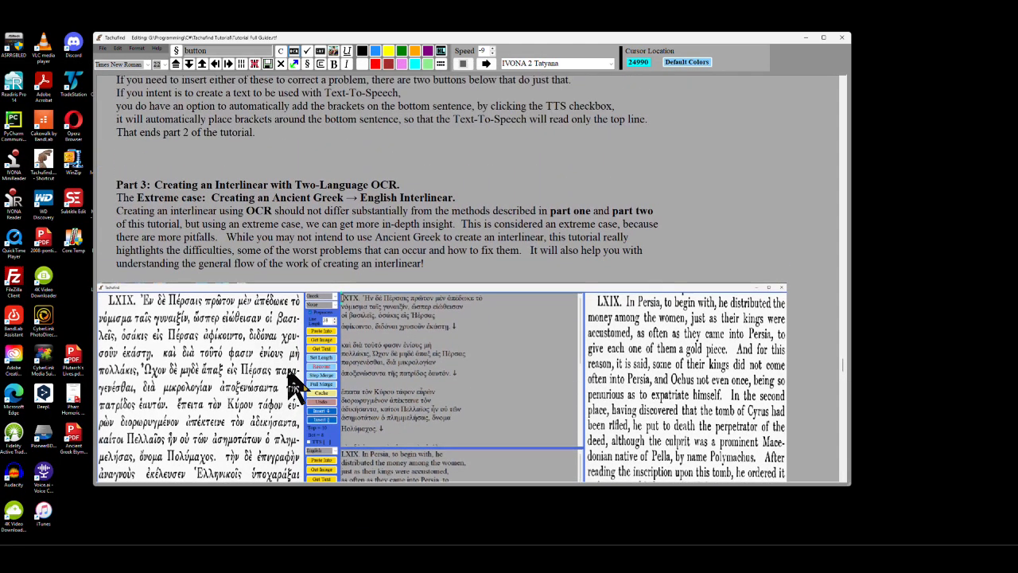
scroll(289, 369, "down", 4)
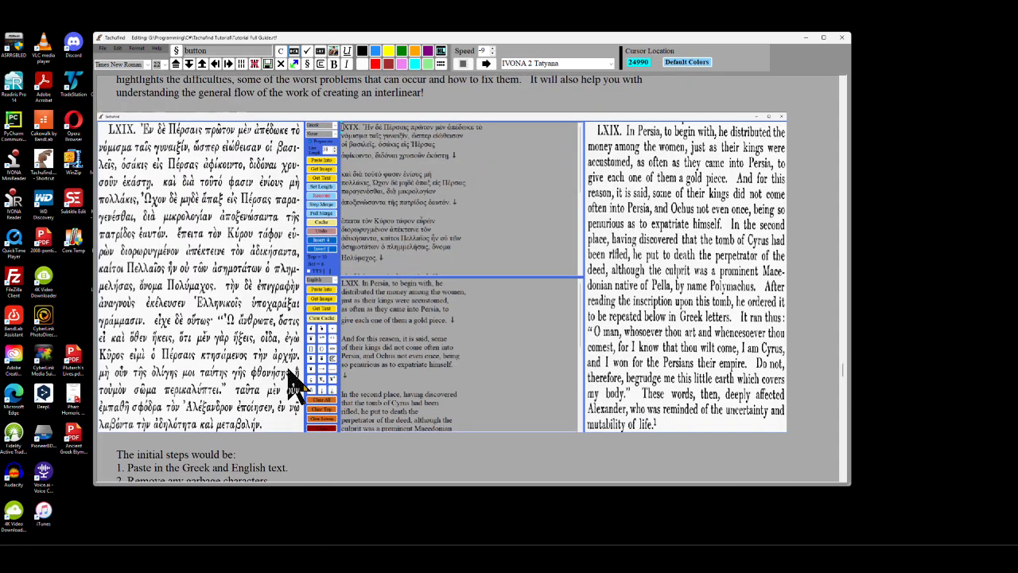
scroll(289, 385, "up", 10)
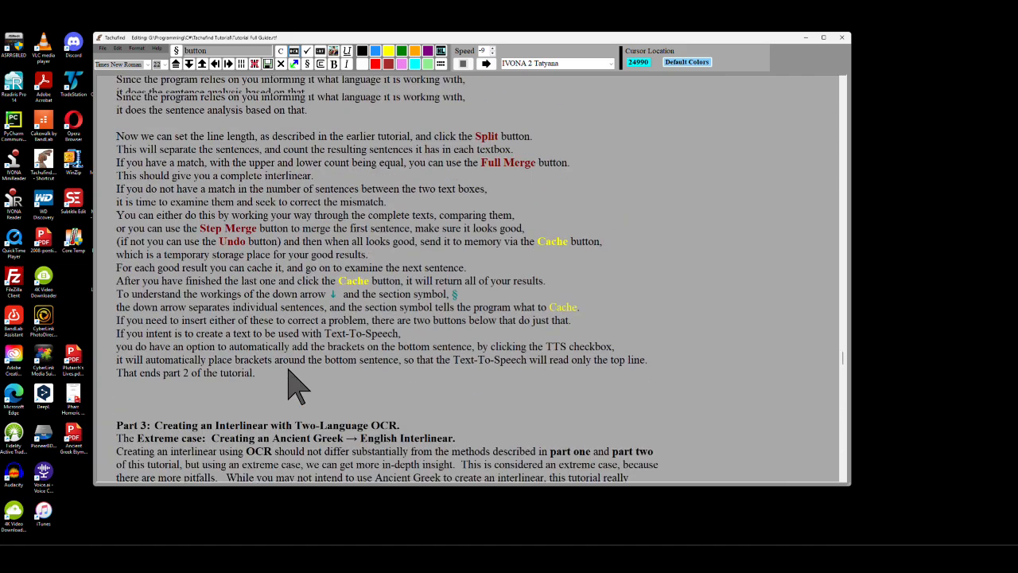
scroll(289, 385, "down", 15)
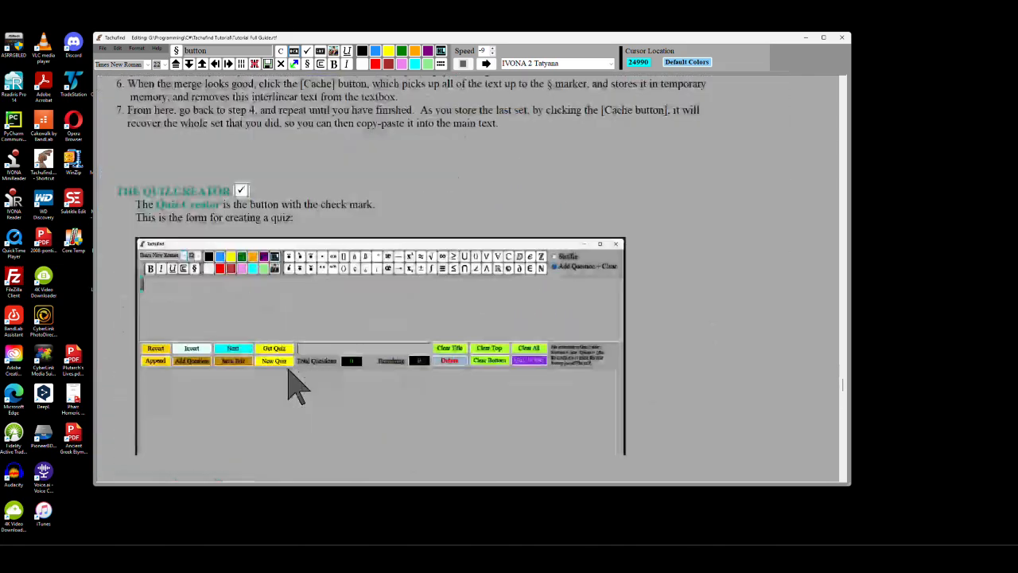
scroll(289, 370, "up", 10)
scroll(288, 370, "down", 9)
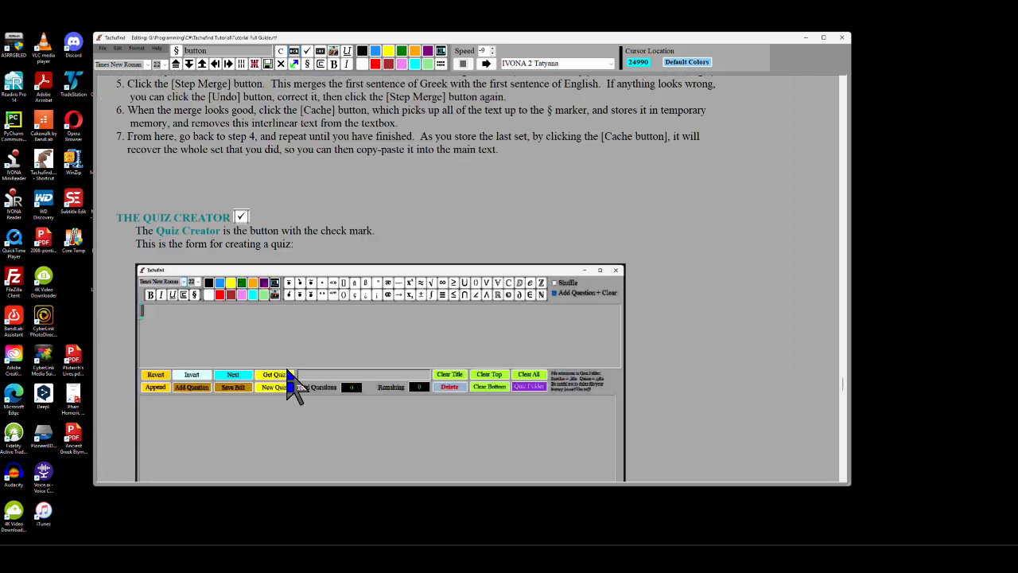
scroll(288, 385, "up", 8)
left_click(285, 426)
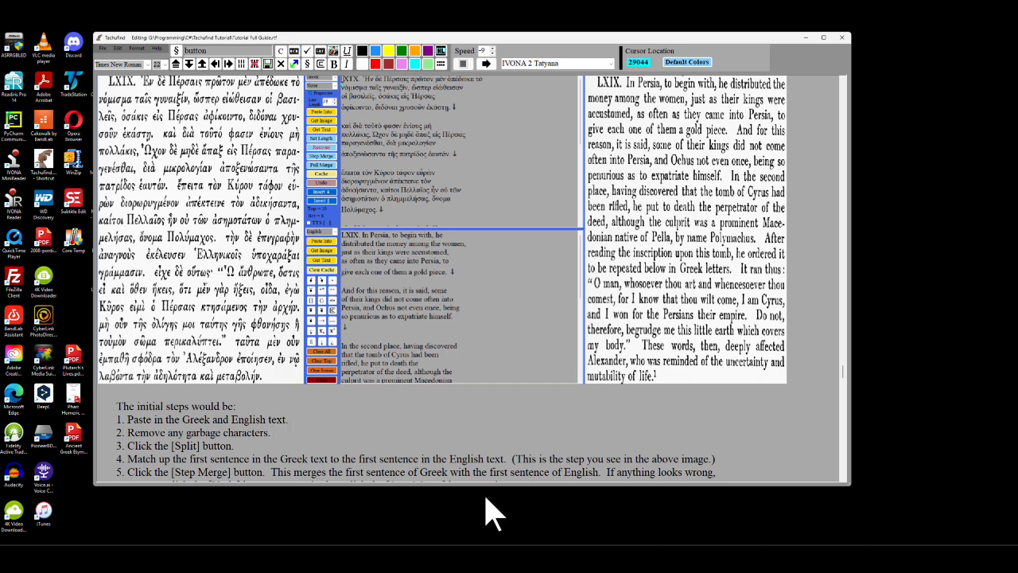
left_click(718, 473)
scroll(721, 475, "down", 3)
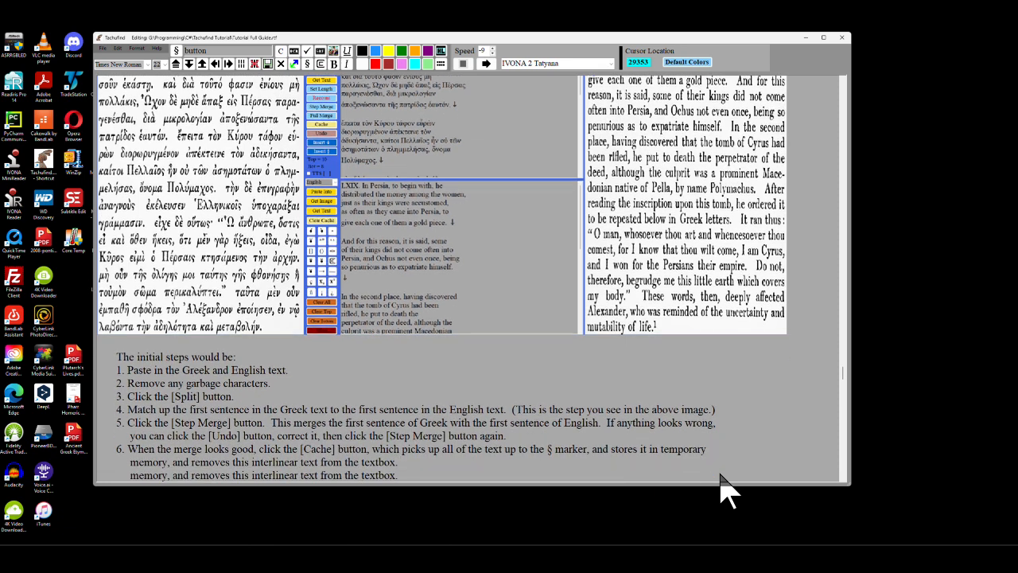
scroll(721, 487, "down", 1)
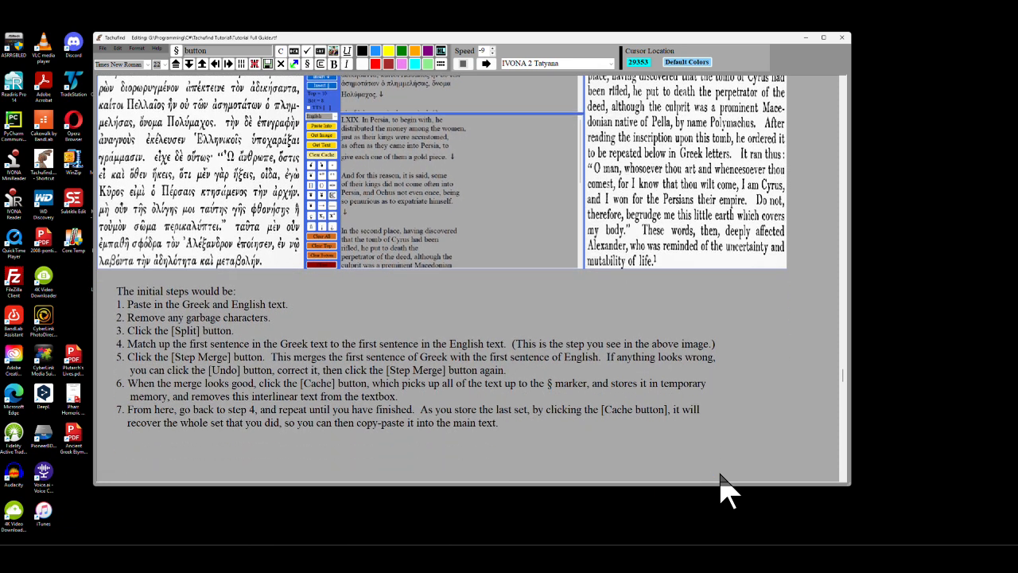